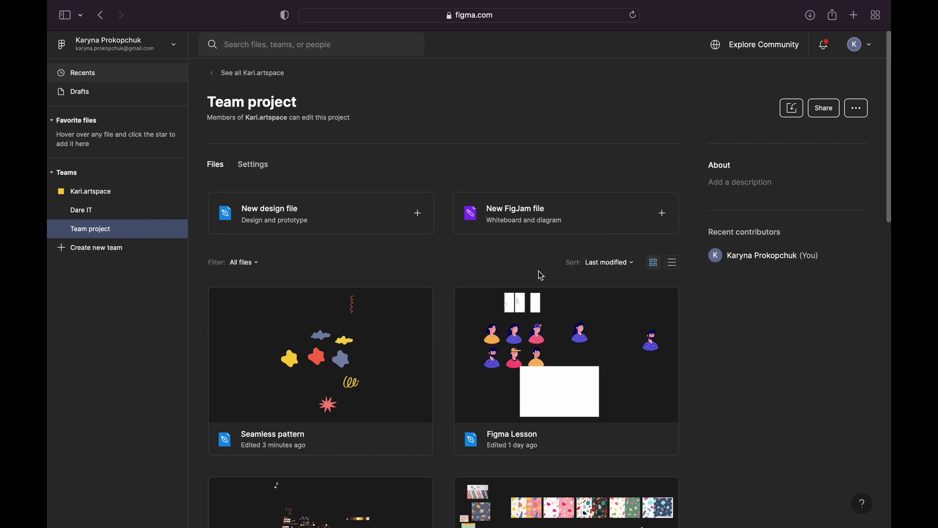
Create a new design file in Team project and import Untitled_Artwork-2 9.png from the file folder onto its canvas.
{"action": "left_click", "coordinate": [301, 219]}
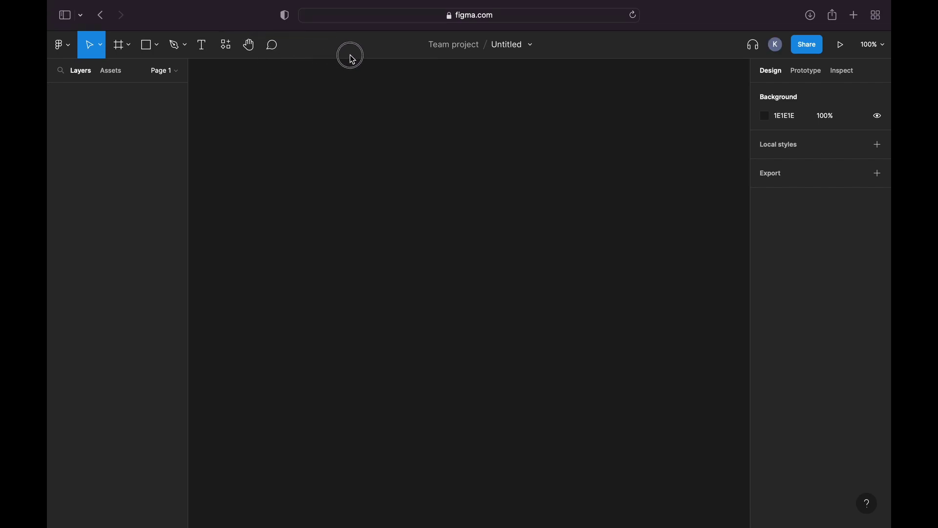
{"action": "mouse_move", "coordinate": [79, 4]}
{"action": "left_click", "coordinate": [87, 30]}
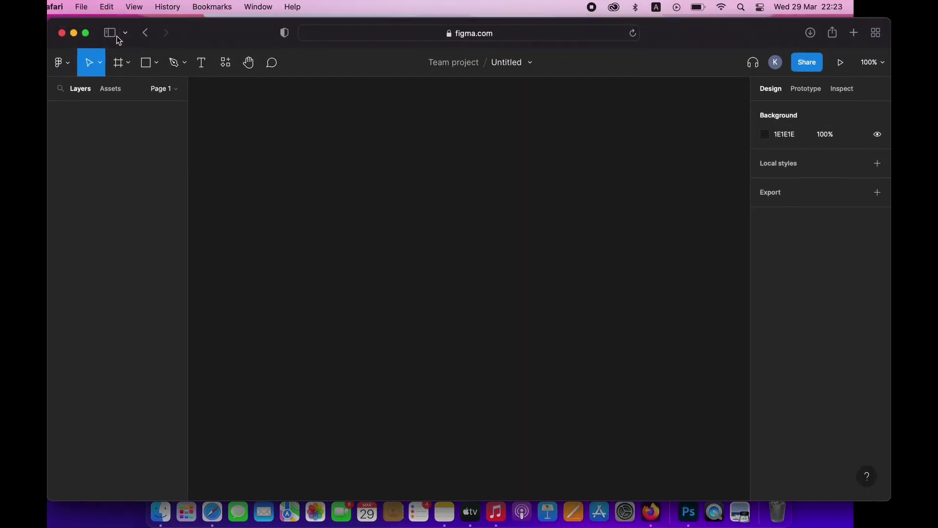
{"action": "left_click_drag", "start_coordinate": [205, 40], "coordinate": [377, 46]}
{"action": "left_click_drag", "start_coordinate": [171, 215], "coordinate": [619, 284]}
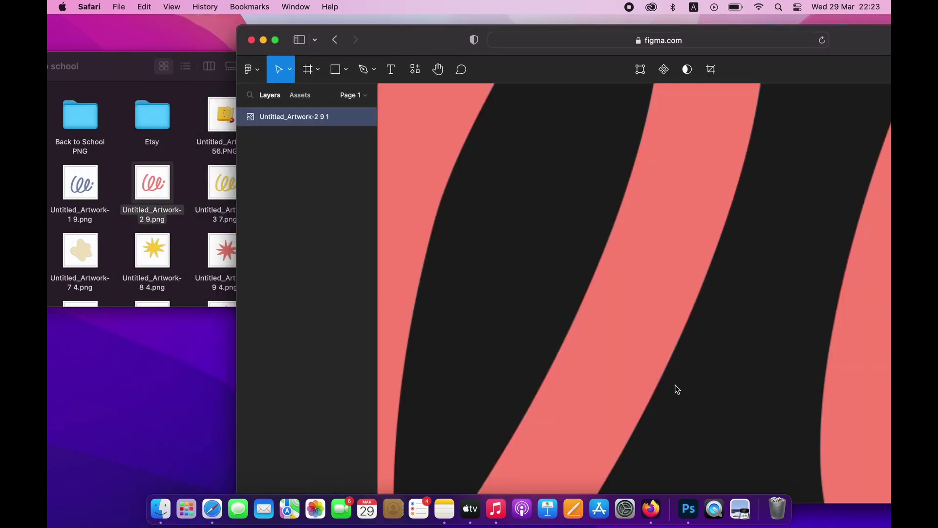
{"action": "scroll", "coordinate": [677, 390], "scroll_direction": "down", "scroll_amount": 10}
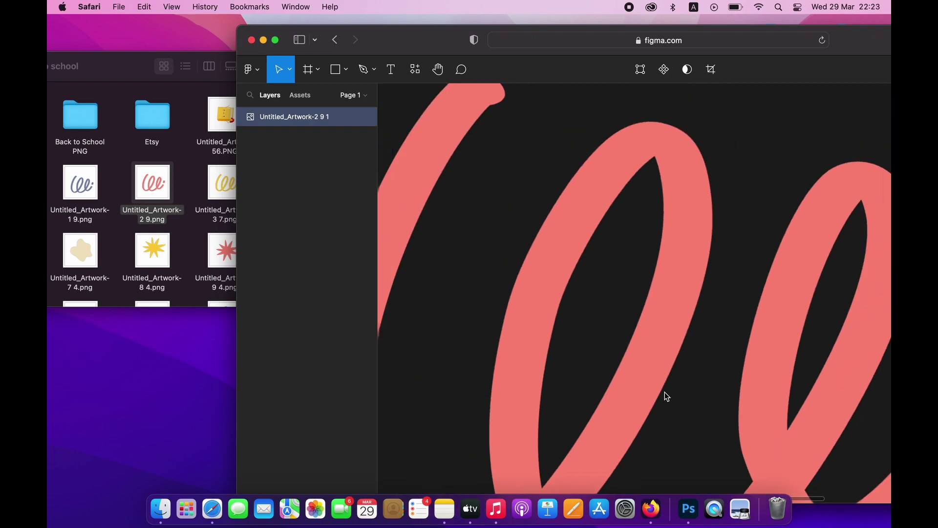
{"action": "scroll", "coordinate": [676, 391], "scroll_direction": "down", "scroll_amount": 3}
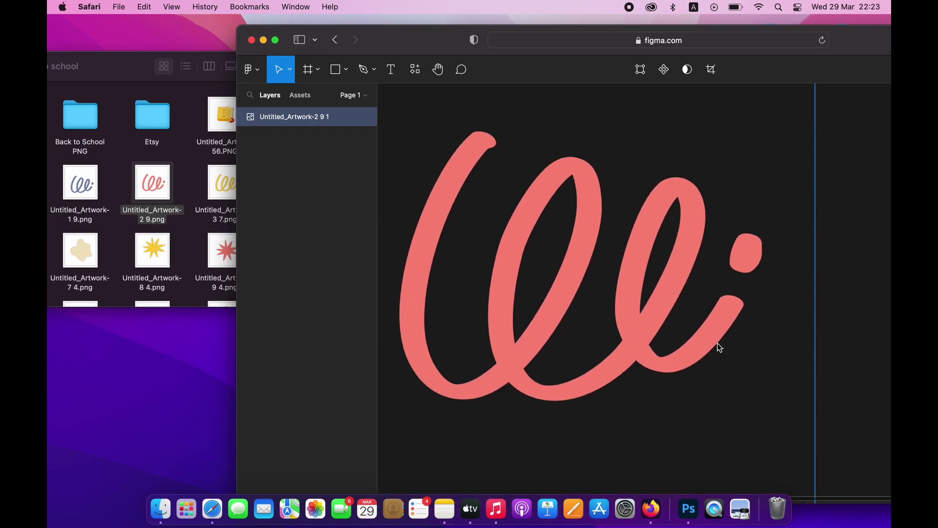
{"action": "left_click_drag", "start_coordinate": [291, 48], "coordinate": [164, 41]}
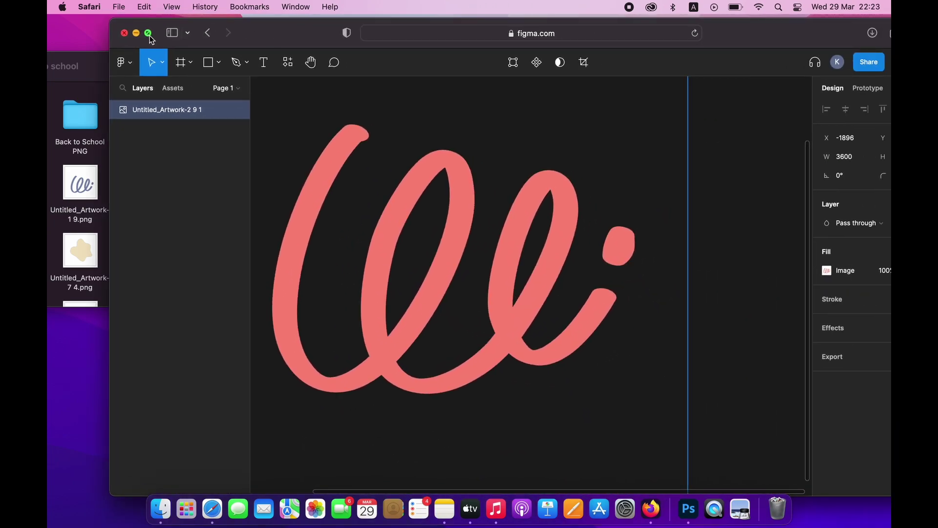
{"action": "left_click", "coordinate": [149, 33]}
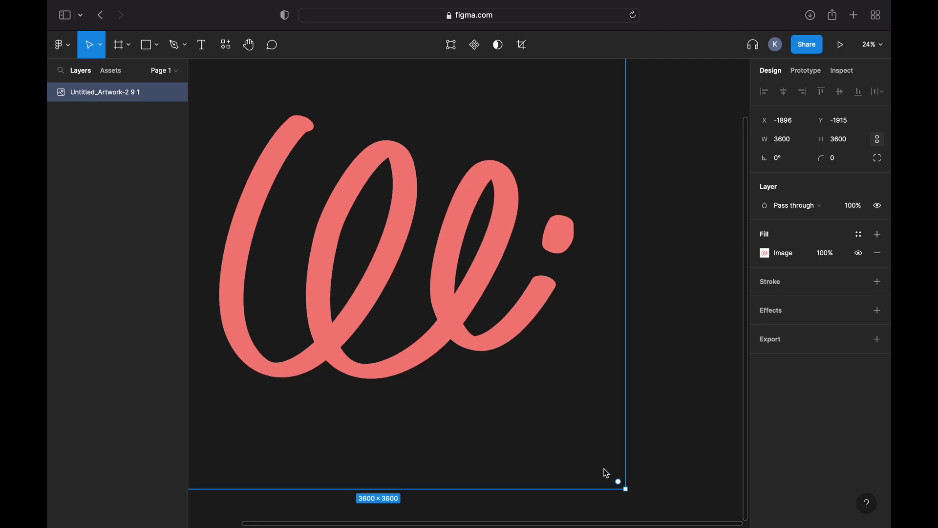
Scale down the imported swoosh image and set its width to 1500.
{"action": "scroll", "coordinate": [604, 465], "scroll_direction": "down", "scroll_amount": 3}
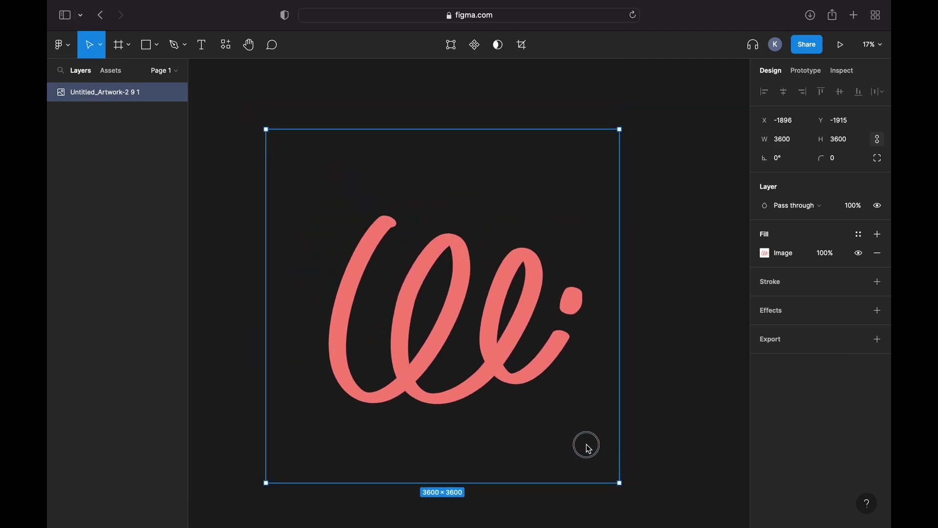
{"action": "left_click_drag", "start_coordinate": [621, 483], "coordinate": [530, 371]}
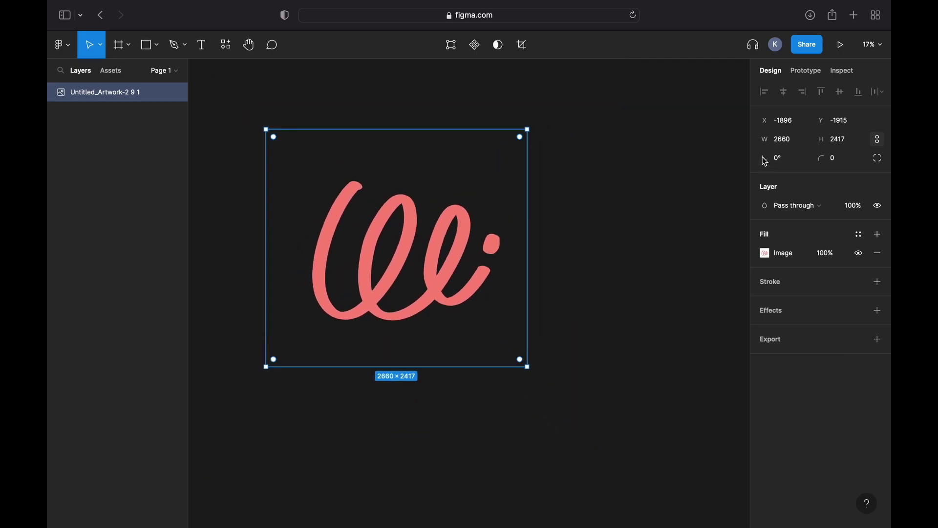
{"action": "left_click", "coordinate": [781, 142]}
{"action": "type", "text": "1500"}
{"action": "key", "text": "Return"}
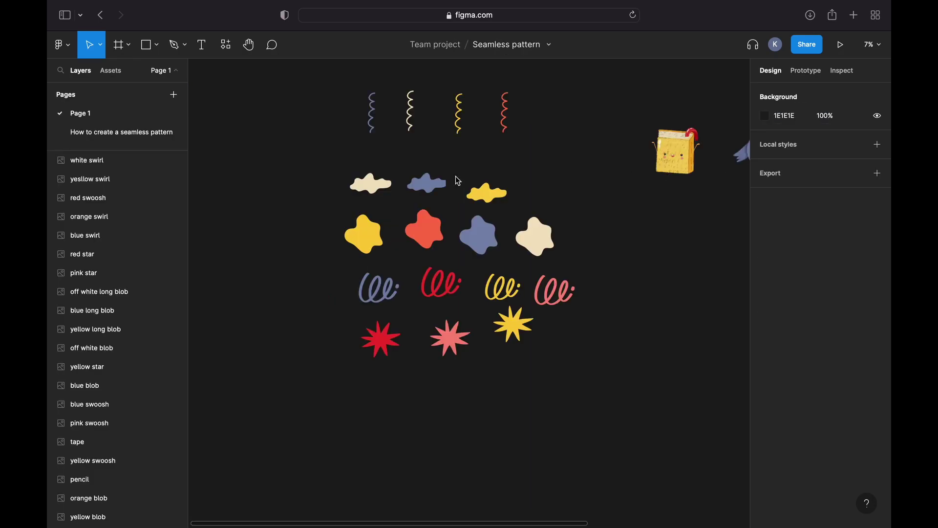
Enlarge the blue long blob image in the Seamless pattern file to about 1475 × 1269.
{"action": "scroll", "coordinate": [456, 176], "scroll_direction": "right", "scroll_amount": 5}
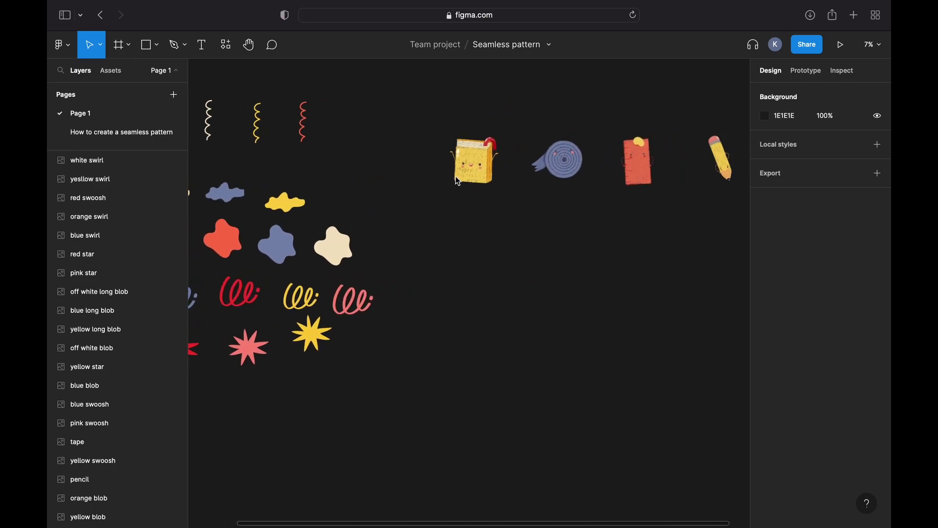
{"action": "scroll", "coordinate": [458, 181], "scroll_direction": "left", "scroll_amount": 10}
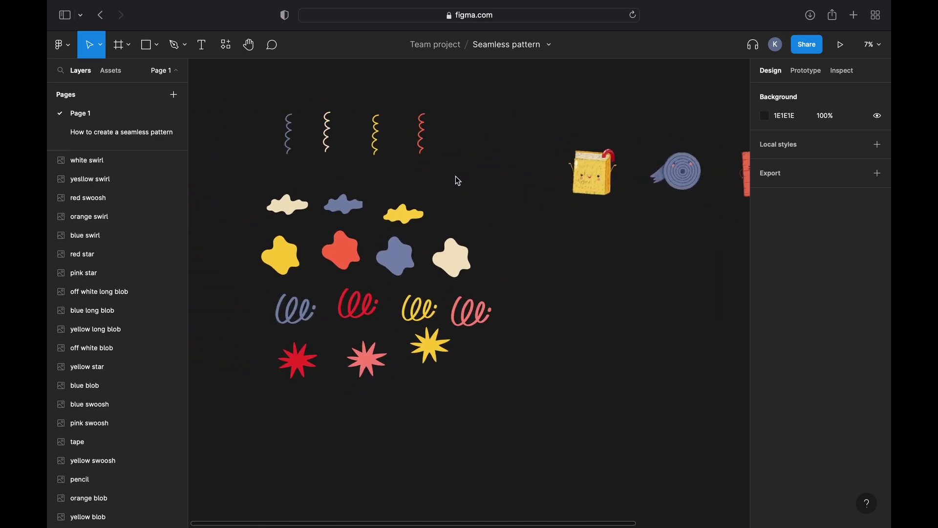
{"action": "left_click", "coordinate": [344, 204]}
{"action": "left_click_drag", "start_coordinate": [367, 230], "coordinate": [377, 230]}
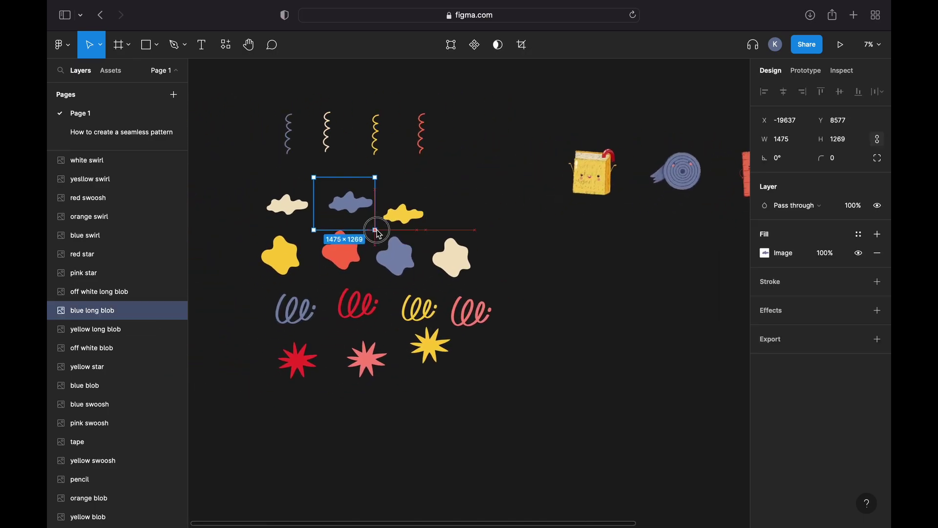
{"action": "left_click", "coordinate": [573, 290]}
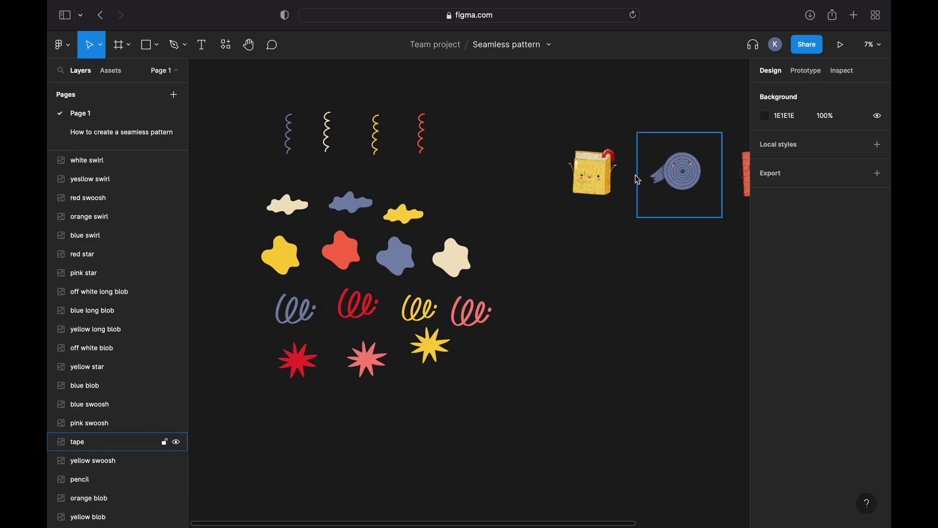
Draw a frame about 4864 × 4309 on the empty canvas below the book, tape, ruler and pencil illustrations.
{"action": "scroll", "coordinate": [635, 179], "scroll_direction": "right", "scroll_amount": 3}
{"action": "scroll", "coordinate": [635, 178], "scroll_direction": "right", "scroll_amount": 3}
{"action": "scroll", "coordinate": [636, 179], "scroll_direction": "up", "scroll_amount": 3}
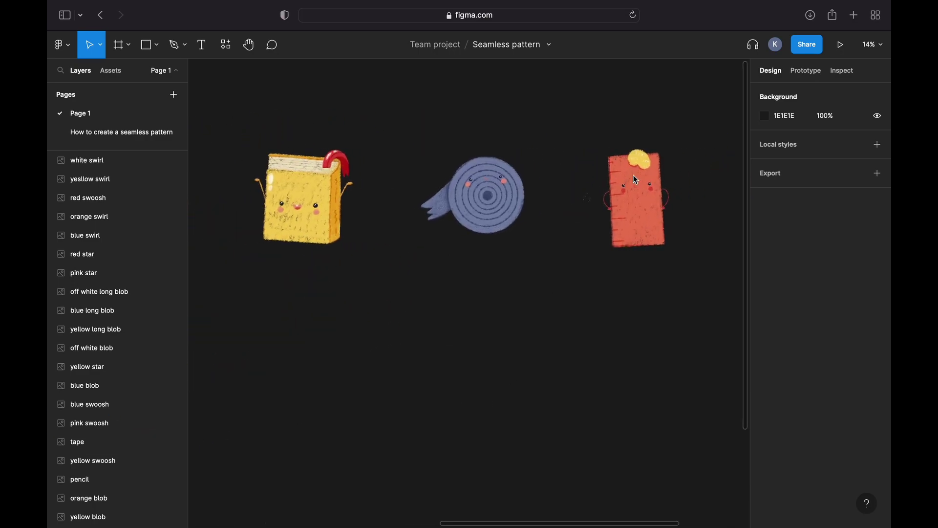
{"action": "scroll", "coordinate": [635, 179], "scroll_direction": "left", "scroll_amount": 6}
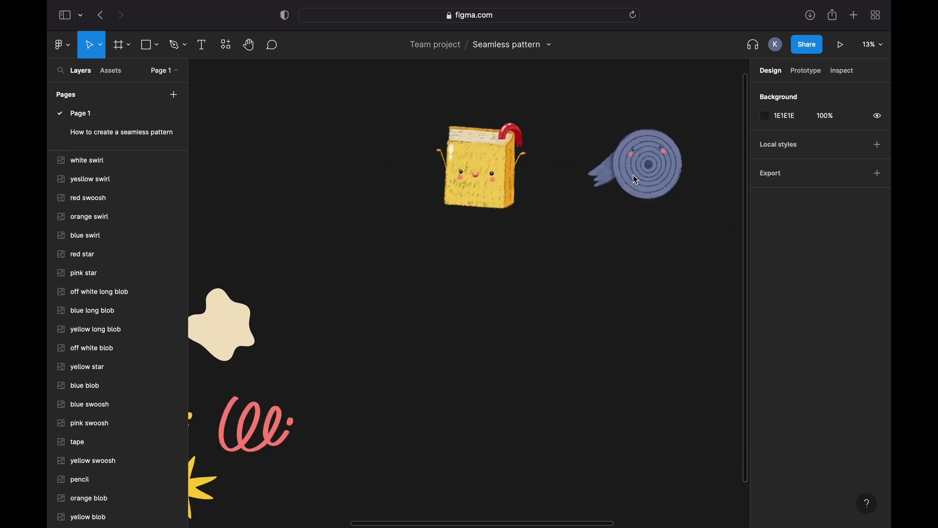
{"action": "scroll", "coordinate": [635, 180], "scroll_direction": "down", "scroll_amount": 8}
{"action": "scroll", "coordinate": [635, 180], "scroll_direction": "right", "scroll_amount": 3}
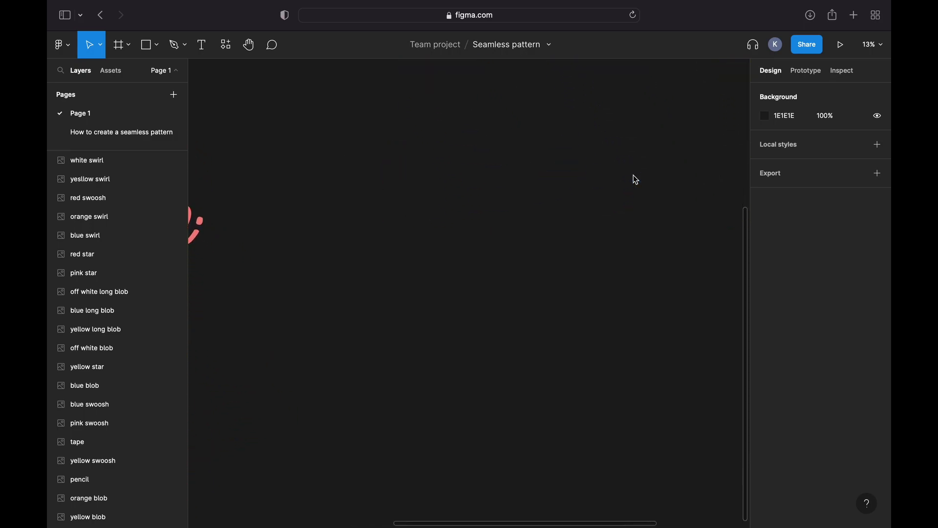
{"action": "key", "text": "shift+1"}
{"action": "left_click", "coordinate": [128, 45]}
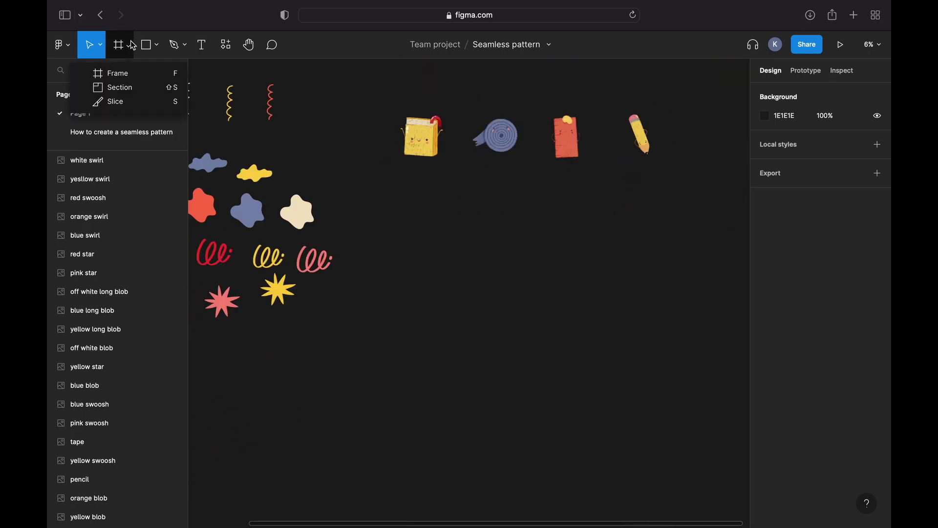
{"action": "left_click", "coordinate": [142, 75]}
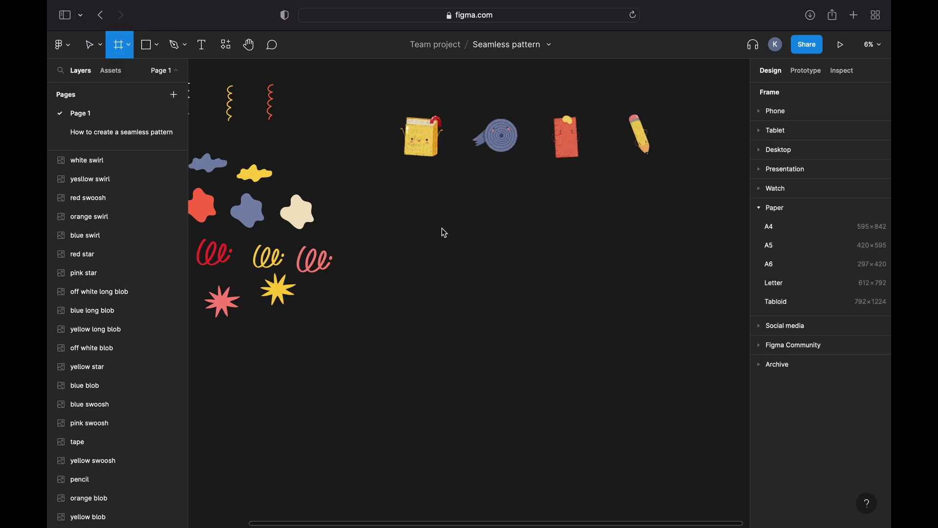
{"action": "left_click_drag", "start_coordinate": [400, 201], "coordinate": [579, 359]}
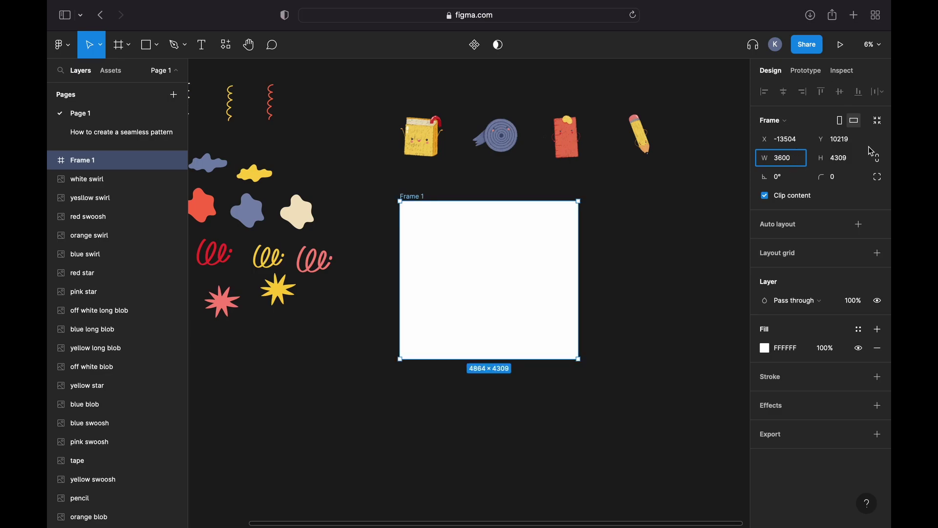
Set the new frame's size to 3600 × 3600 px.
{"action": "key", "text": "Tab"}
{"action": "type", "text": "36"}
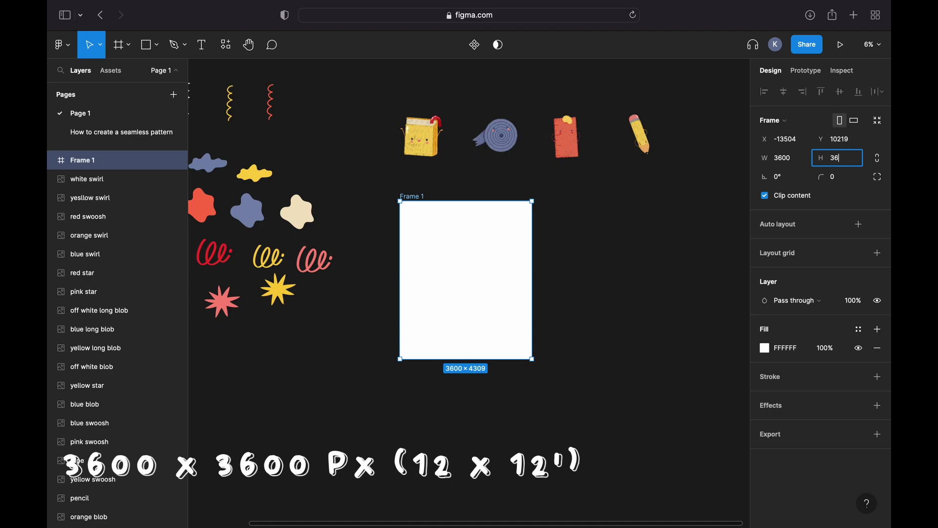
{"action": "type", "text": "00"}
{"action": "key", "text": "Return"}
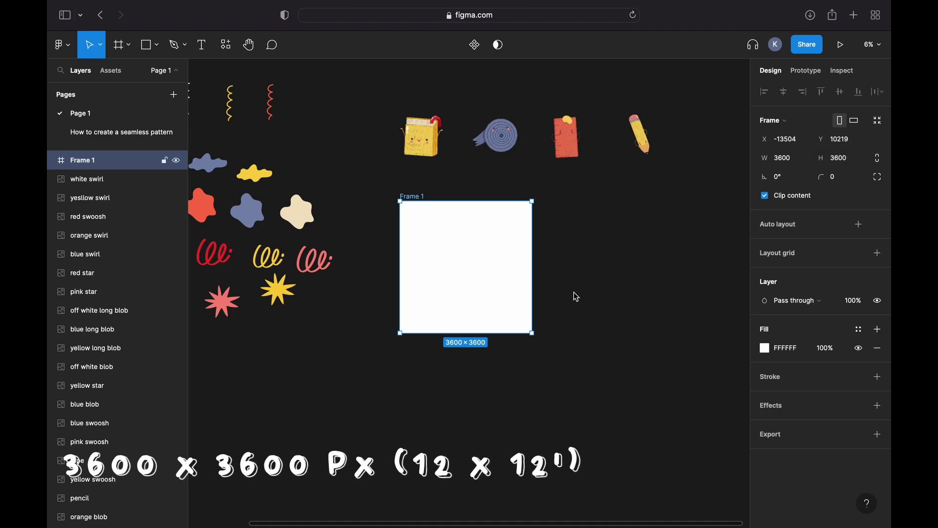
Rename the new 3600 × 3600 frame as Pattern.
{"action": "double_click", "coordinate": [127, 161]}
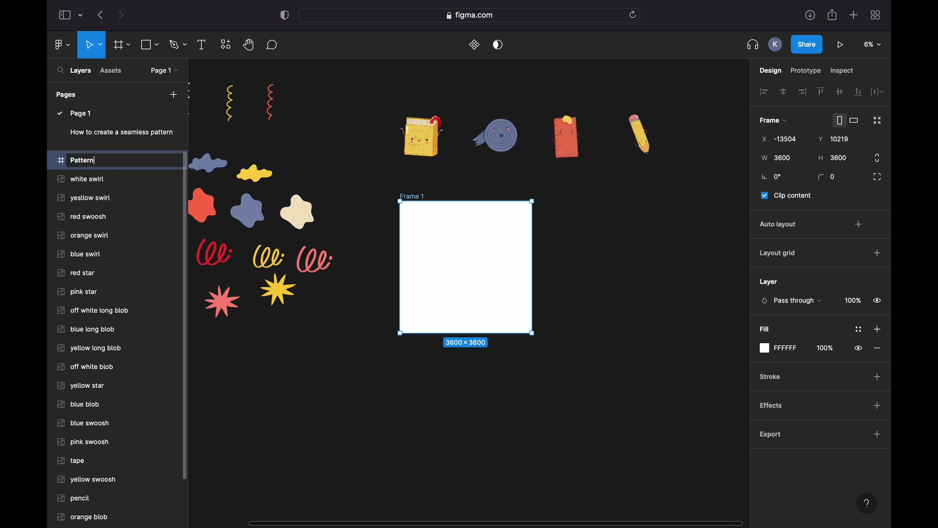
{"action": "key", "text": "Return"}
{"action": "key", "text": "Return"}
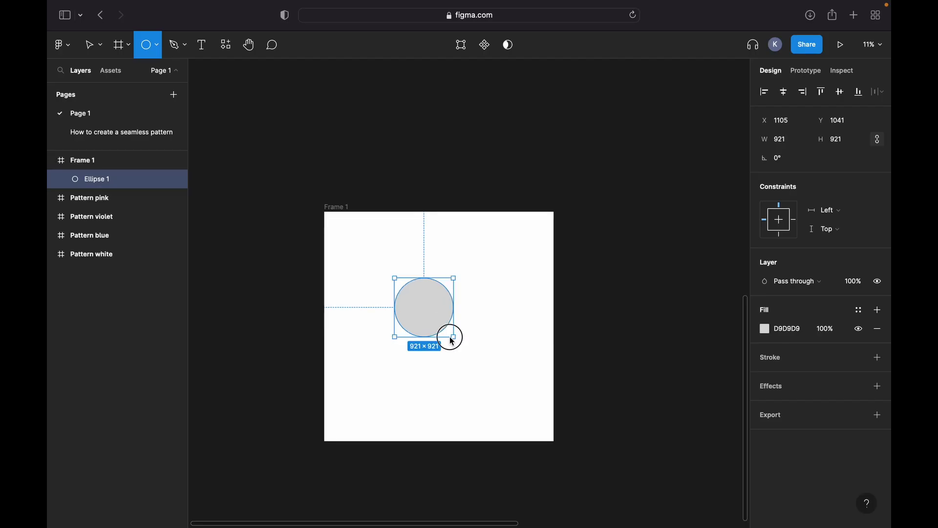
Fill the grey circle with pink DC9B9B and move it so it straddles the demo frame's left edge.
{"action": "left_click", "coordinate": [765, 327]}
{"action": "left_click", "coordinate": [649, 251]}
{"action": "left_click_drag", "start_coordinate": [425, 329], "coordinate": [325, 340]}
Duplicate the circle on the left edge and add 3600 to the copy's X position.
{"action": "key", "text": "super+d"}
{"action": "left_click", "coordinate": [804, 128]}
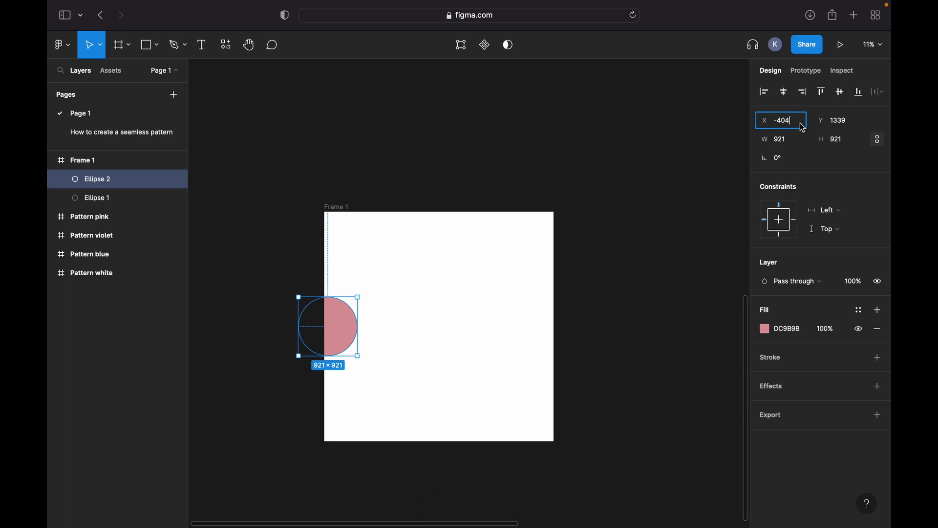
{"action": "type", "text": "+3500"}
{"action": "key", "text": "Return"}
Place another copy of the circle across the frame's top edge and offset its duplicate by 3600 vertically.
{"action": "key", "text": "super+d"}
{"action": "left_click_drag", "start_coordinate": [545, 331], "coordinate": [280, 126]}
{"action": "key", "text": "super+d"}
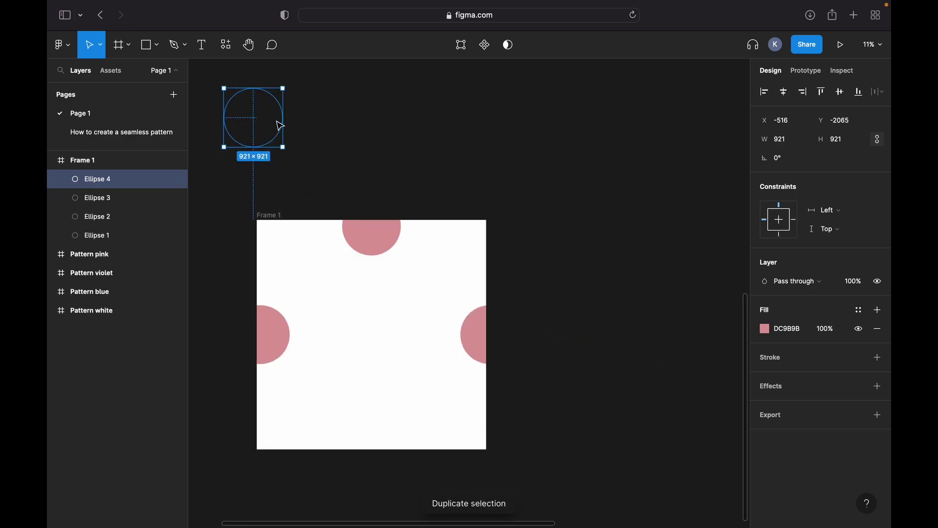
{"action": "key", "text": "super+z"}
{"action": "type", "text": "+3600"}
{"action": "key", "text": "Return"}
{"action": "key", "text": "Escape"}
{"action": "scroll", "coordinate": [472, 160], "scroll_direction": "up", "scroll_amount": 1}
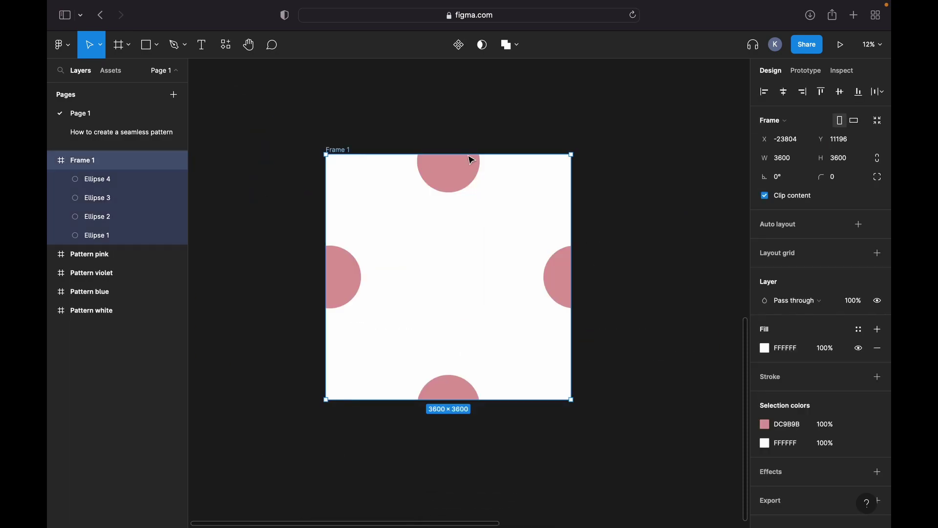
Duplicate the frame with the circles and align the copy flush with the original's right edge, then its bottom edge.
{"action": "key", "text": "super+d"}
{"action": "left_click", "coordinate": [555, 234]}
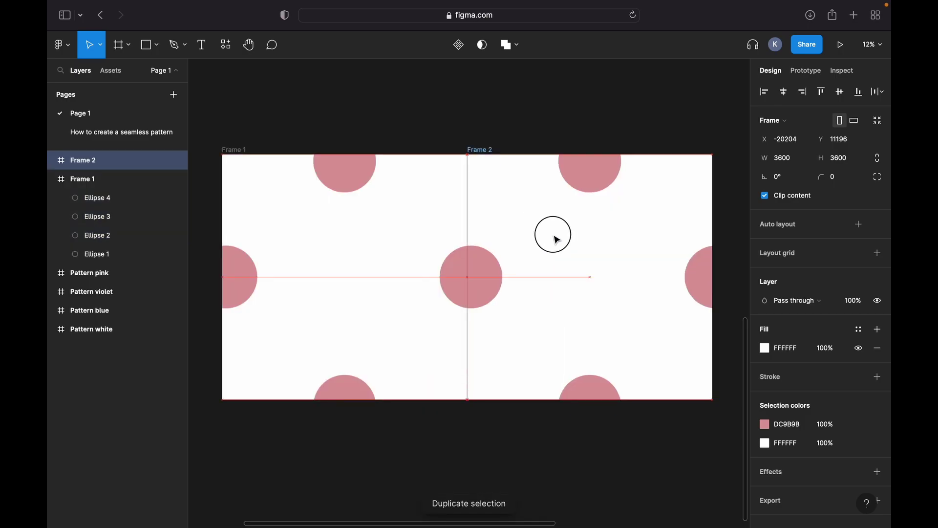
{"action": "left_click_drag", "start_coordinate": [587, 208], "coordinate": [345, 447]}
{"action": "scroll", "coordinate": [493, 415], "scroll_direction": "left", "scroll_amount": 2}
{"action": "scroll", "coordinate": [493, 415], "scroll_direction": "down", "scroll_amount": 3}
{"action": "scroll", "coordinate": [492, 414], "scroll_direction": "left", "scroll_amount": 1}
Move the copied circle frame flush against the original's left edge to check how the circles match up.
{"action": "left_click_drag", "start_coordinate": [491, 412], "coordinate": [264, 180]}
{"action": "scroll", "coordinate": [391, 264], "scroll_direction": "up", "scroll_amount": 3}
{"action": "scroll", "coordinate": [391, 264], "scroll_direction": "left", "scroll_amount": 3}
{"action": "left_click", "coordinate": [370, 282]}
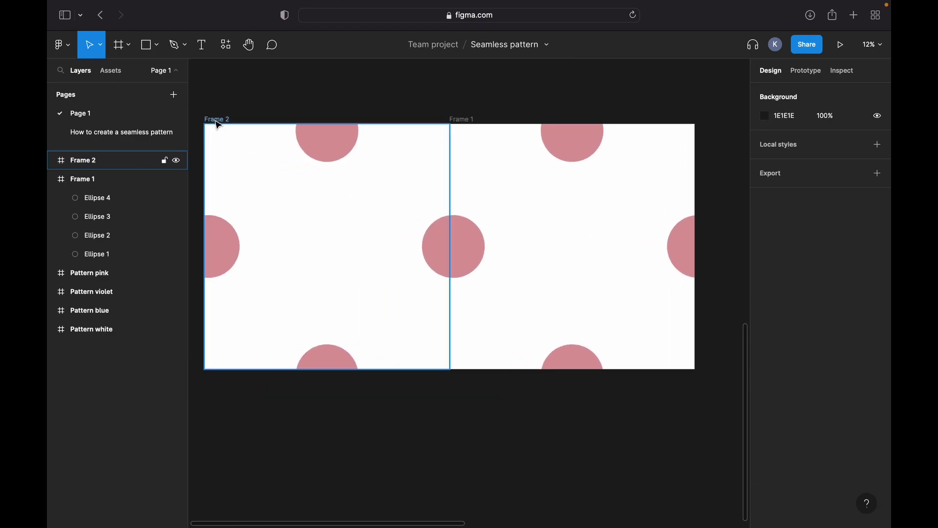
{"action": "left_click_drag", "start_coordinate": [210, 120], "coordinate": [559, 138]}
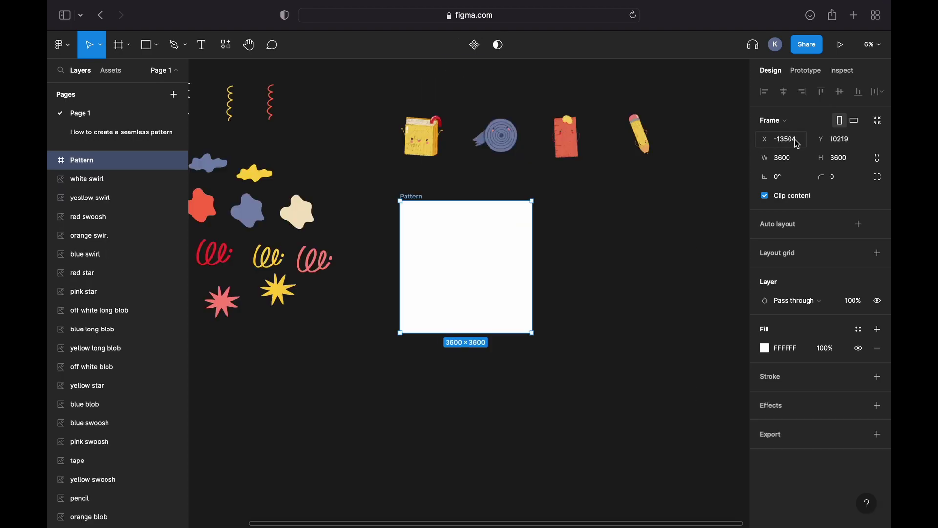
{"action": "left_click", "coordinate": [855, 145]}
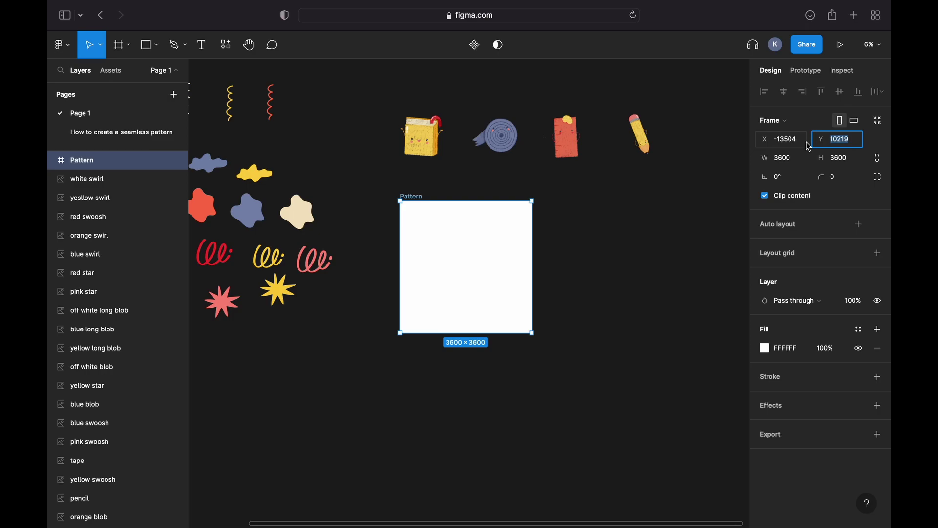
{"action": "left_click", "coordinate": [804, 143]}
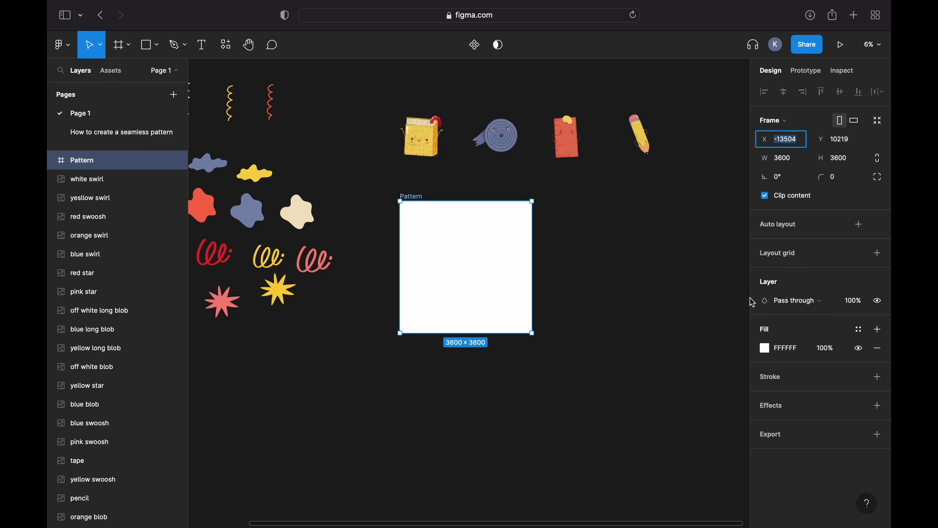
{"action": "left_click", "coordinate": [579, 329]}
{"action": "key", "text": "l"}
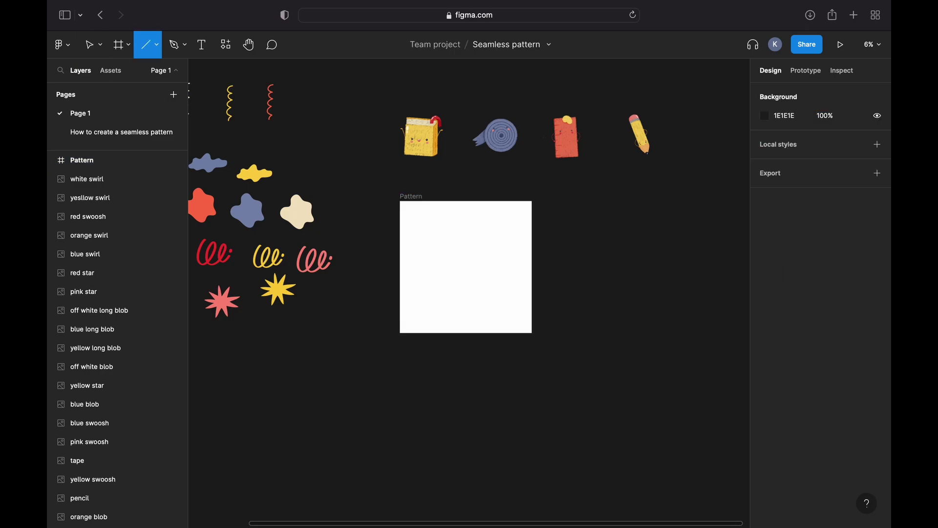
{"action": "key", "text": "v"}
Move the book illustration into the upper-left area of the Pattern frame.
{"action": "scroll", "coordinate": [472, 220], "scroll_direction": "up", "scroll_amount": 3}
{"action": "left_click", "coordinate": [373, 126]}
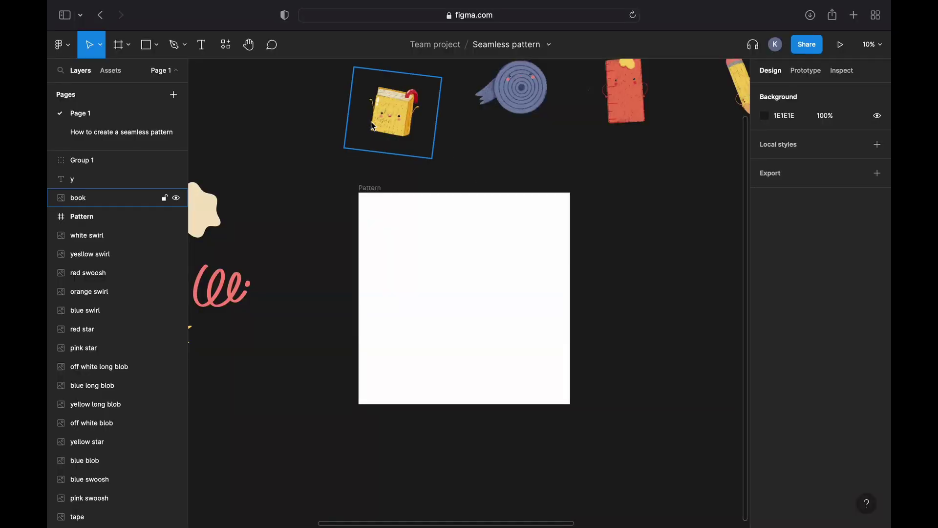
{"action": "left_click_drag", "start_coordinate": [402, 117], "coordinate": [413, 248]}
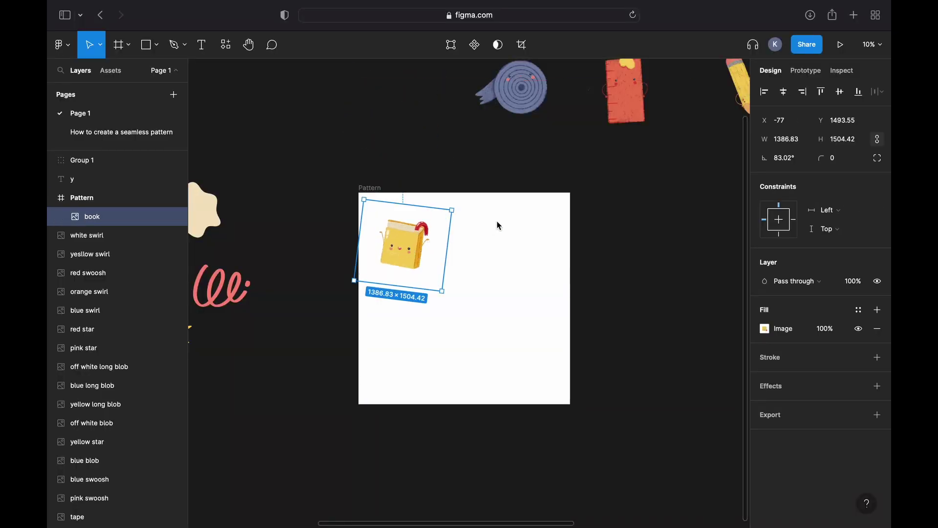
Move the book illustration so it straddles the Pattern frame's left edge near the top, at X -685, Y 1293.55.
{"action": "key", "text": "super+equal"}
{"action": "key", "text": "super+minus"}
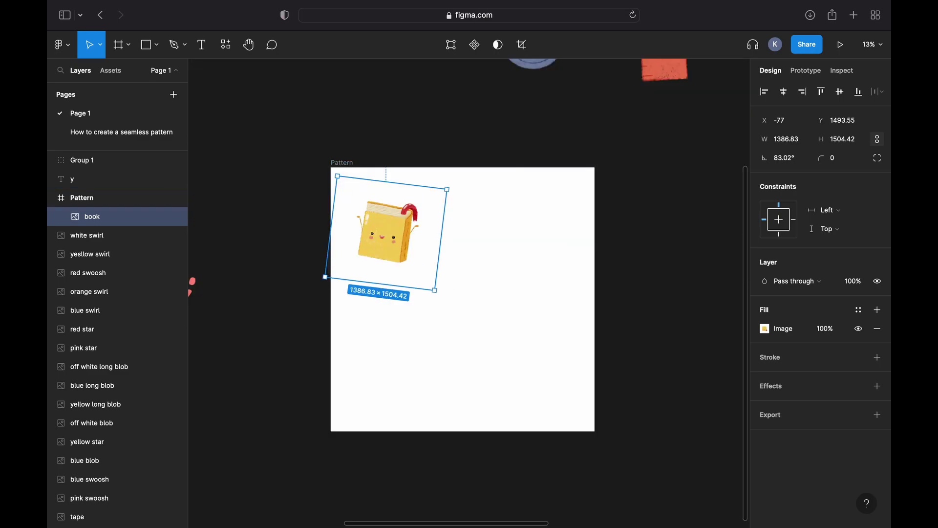
{"action": "key", "text": "super+z"}
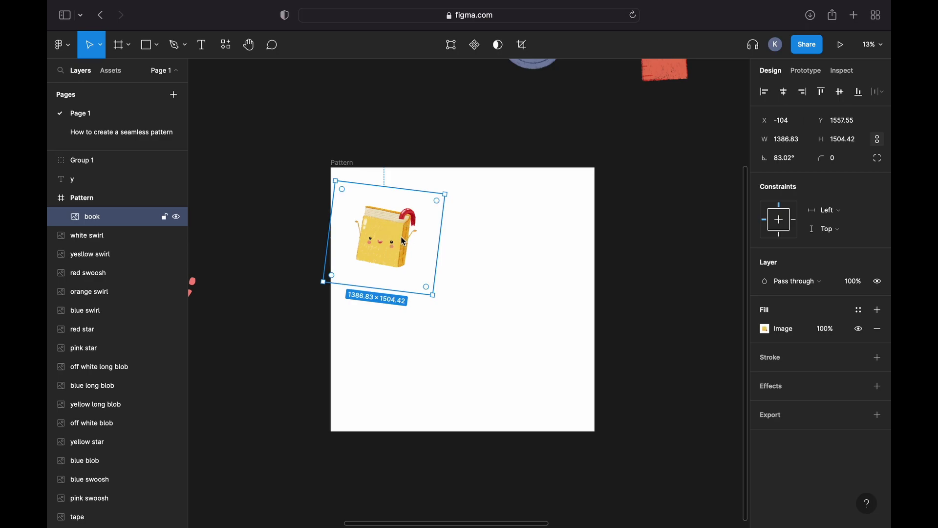
{"action": "key", "text": "Right"}
{"action": "key", "text": "Right"}
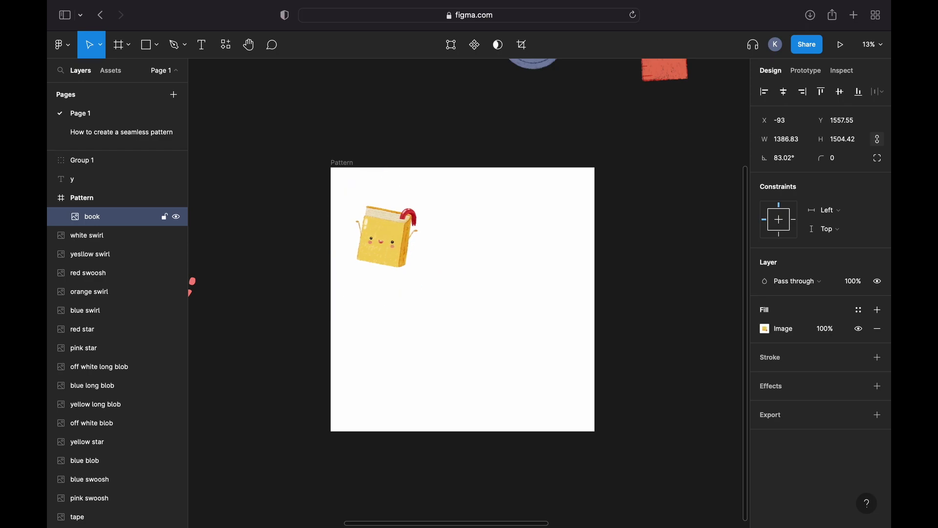
{"action": "left_click", "coordinate": [487, 269]}
{"action": "left_click_drag", "start_coordinate": [398, 249], "coordinate": [354, 233]}
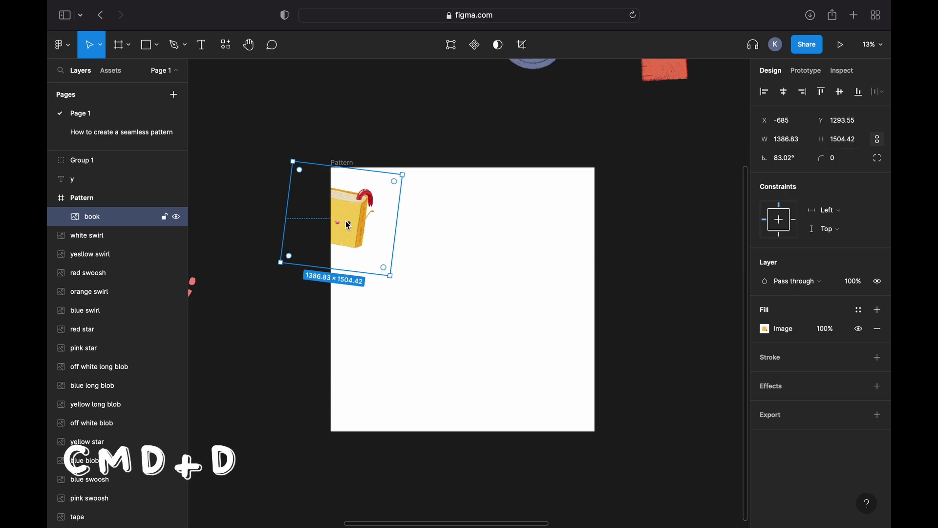
Duplicate the book, offset the copy's X position by 3600, and compare the X positions of both books.
{"action": "key", "text": "super+d"}
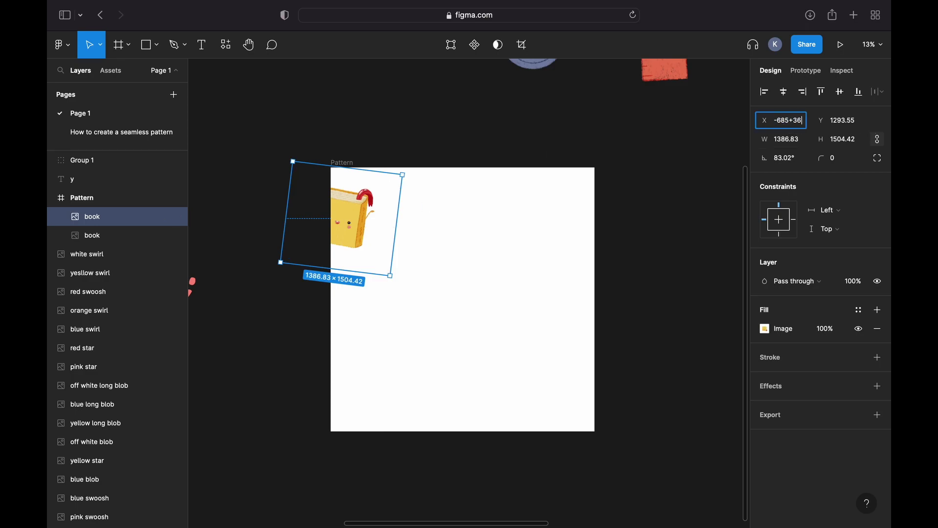
{"action": "key", "text": "Return"}
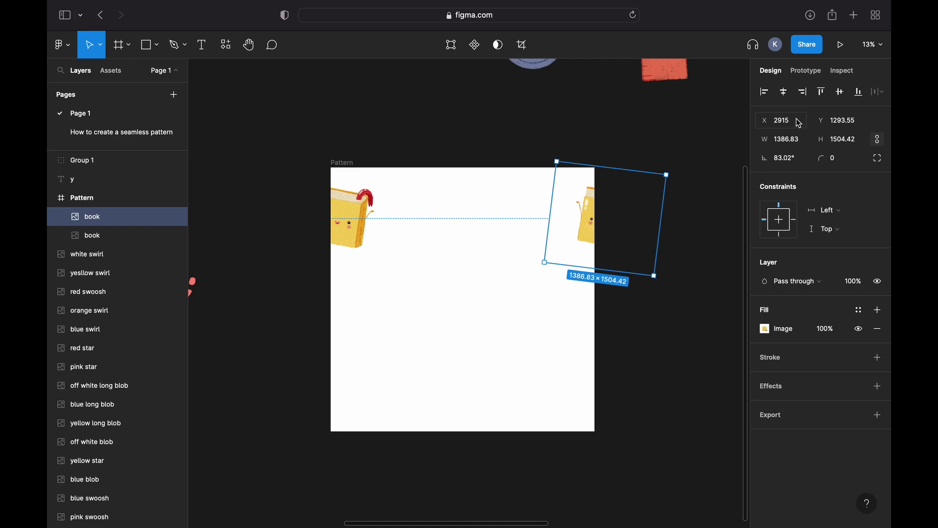
{"action": "left_click", "coordinate": [677, 323]}
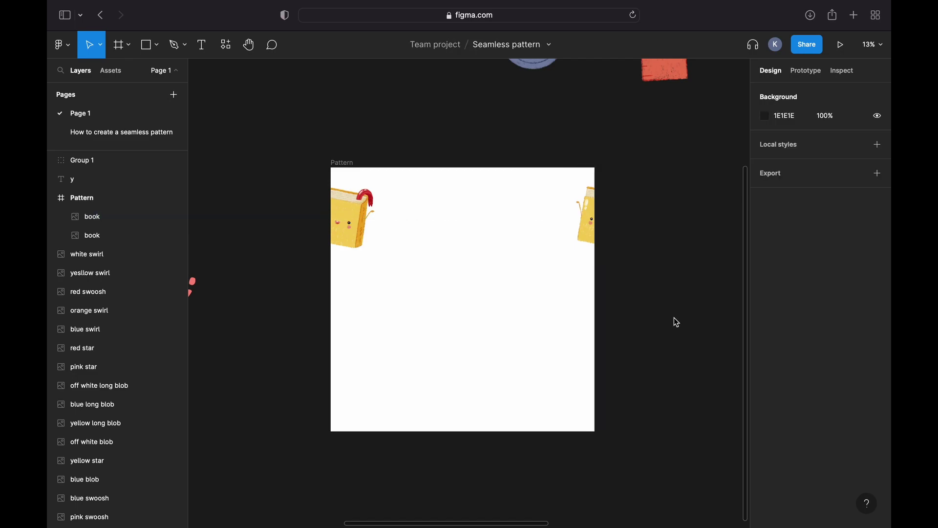
{"action": "left_click", "coordinate": [626, 231]}
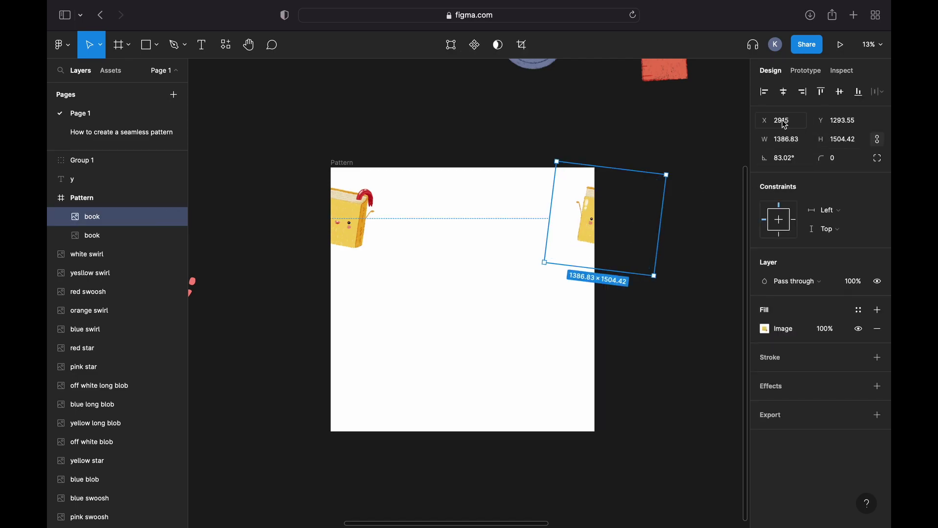
{"action": "left_click", "coordinate": [360, 212]}
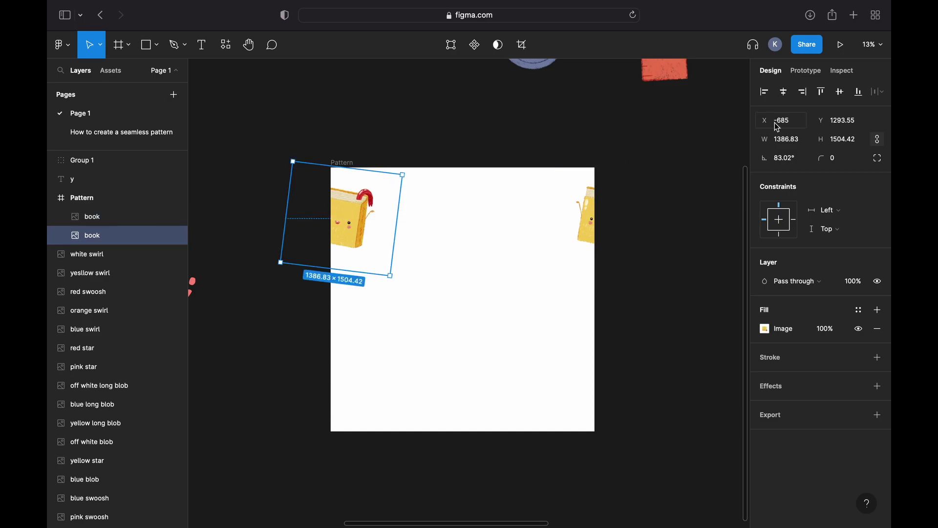
{"action": "left_click", "coordinate": [570, 456]}
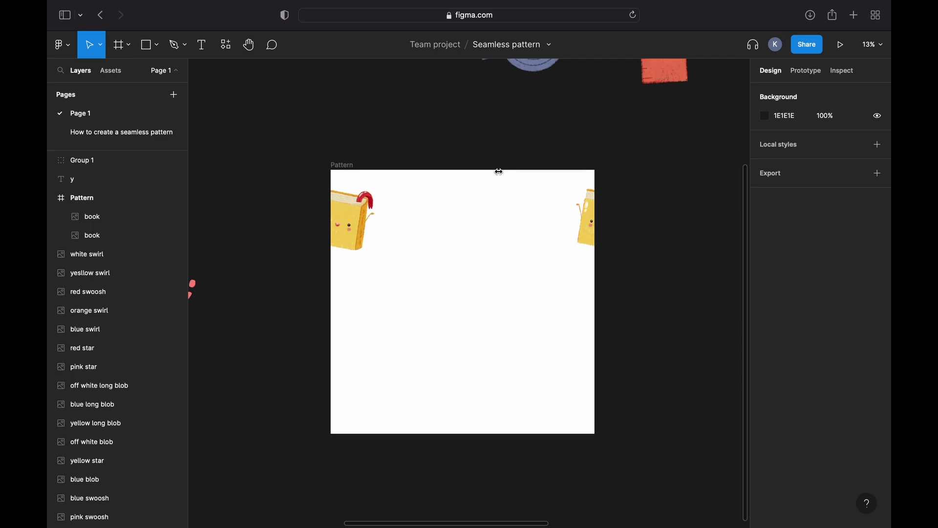
Move the pencil illustration down to the empty canvas beside the Pattern frame's right edge.
{"action": "scroll", "coordinate": [504, 171], "scroll_direction": "up", "scroll_amount": 6}
{"action": "scroll", "coordinate": [511, 175], "scroll_direction": "right", "scroll_amount": 10}
{"action": "scroll", "coordinate": [512, 174], "scroll_direction": "down", "scroll_amount": 4}
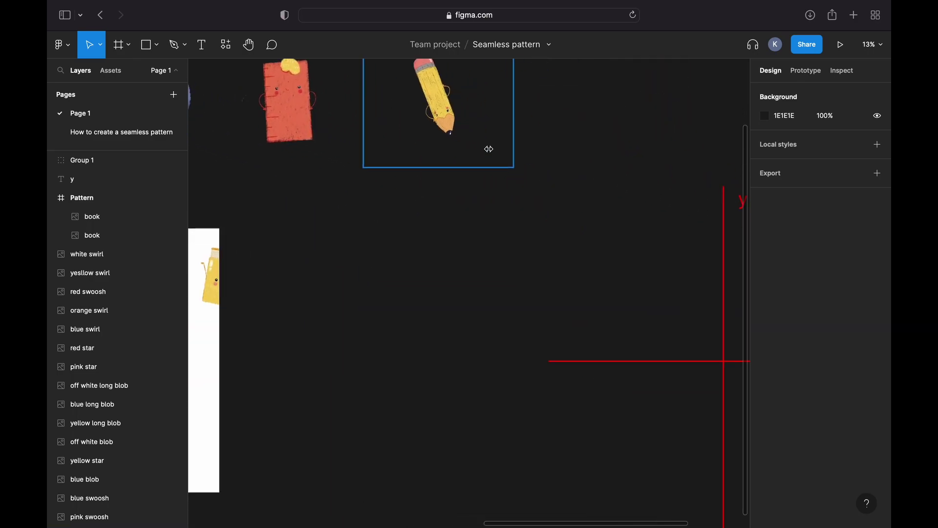
{"action": "left_click_drag", "start_coordinate": [489, 151], "coordinate": [386, 345]}
{"action": "scroll", "coordinate": [385, 344], "scroll_direction": "left", "scroll_amount": 10}
{"action": "scroll", "coordinate": [386, 345], "scroll_direction": "down", "scroll_amount": 4}
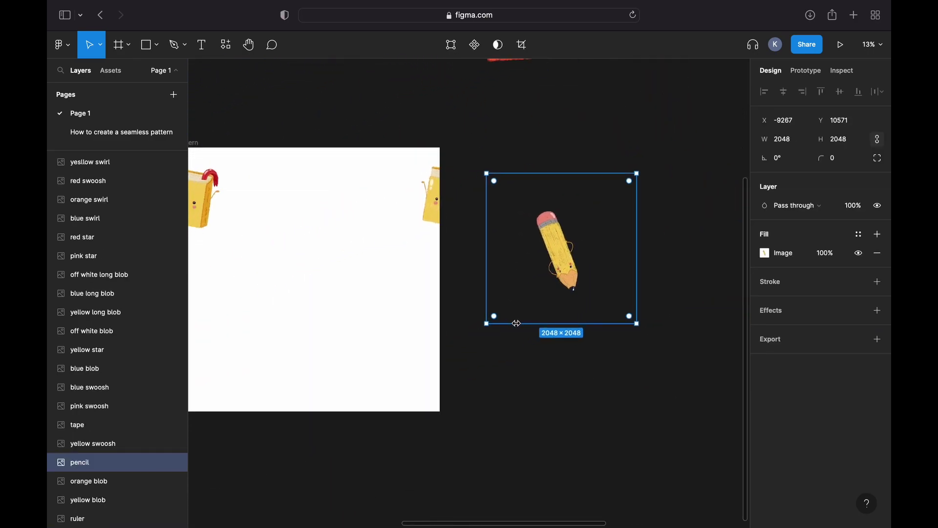
Place the tape illustration across the frame's left edge below the book, scaled to about 1912 × 1907 and rotated about 3°.
{"action": "scroll", "coordinate": [498, 325], "scroll_direction": "left", "scroll_amount": 5}
{"action": "scroll", "coordinate": [498, 325], "scroll_direction": "up", "scroll_amount": 8}
{"action": "scroll", "coordinate": [499, 325], "scroll_direction": "right", "scroll_amount": 3}
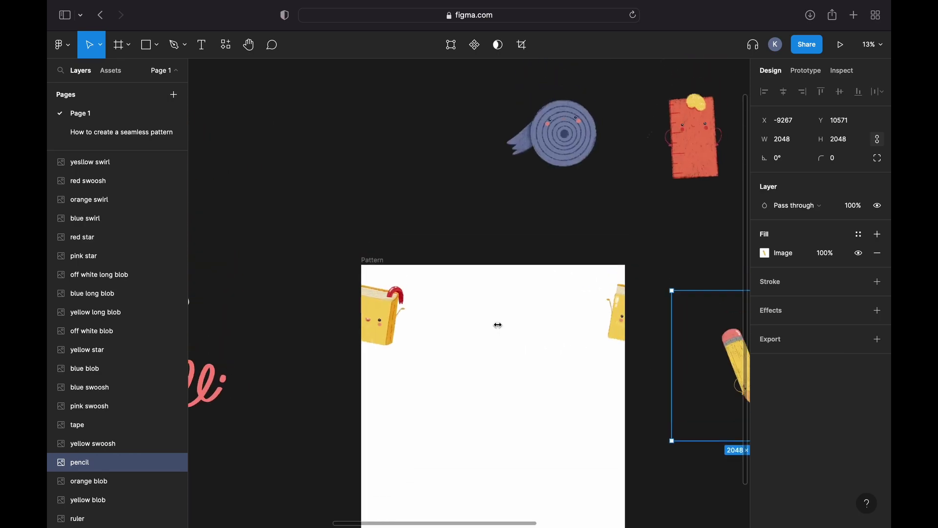
{"action": "left_click_drag", "start_coordinate": [524, 219], "coordinate": [439, 486]}
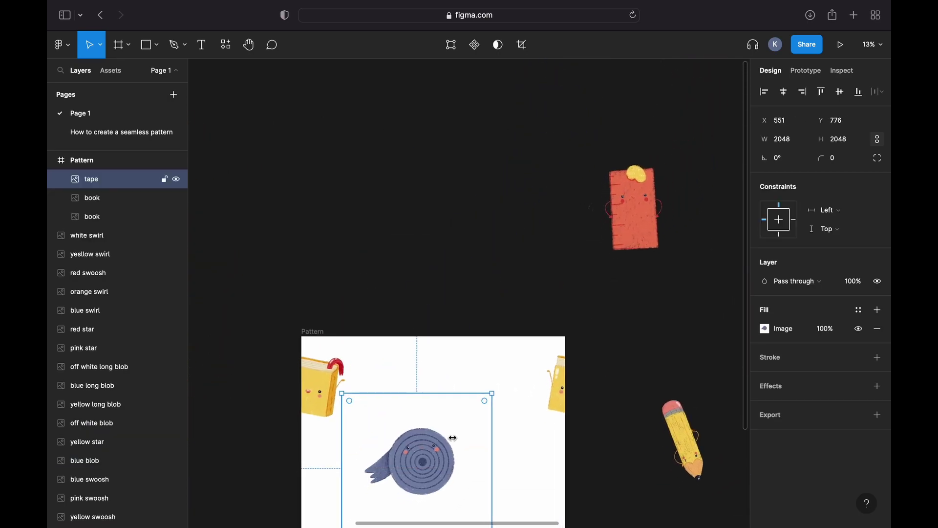
{"action": "scroll", "coordinate": [490, 304], "scroll_direction": "down", "scroll_amount": 8}
{"action": "scroll", "coordinate": [490, 304], "scroll_direction": "left", "scroll_amount": 3}
{"action": "left_click_drag", "start_coordinate": [491, 304], "coordinate": [501, 321]}
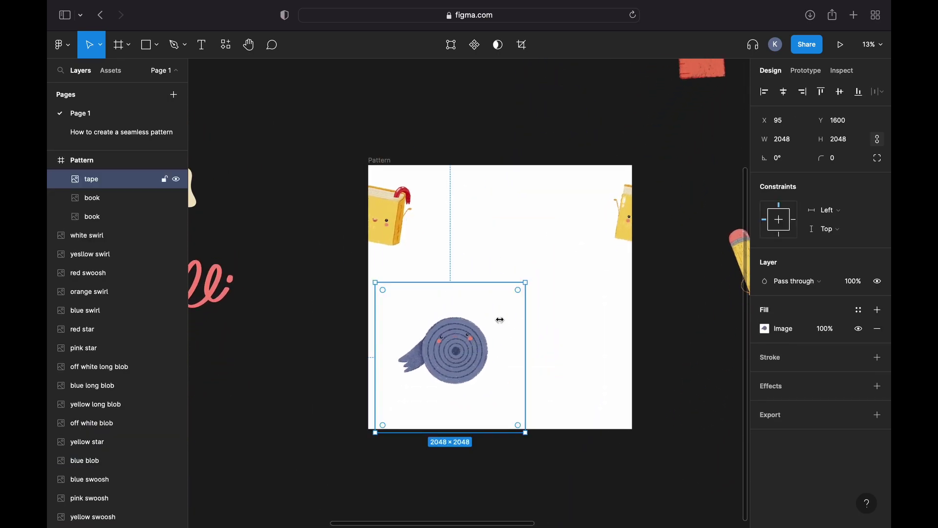
{"action": "left_click_drag", "start_coordinate": [530, 276], "coordinate": [520, 266]}
{"action": "left_click_drag", "start_coordinate": [468, 359], "coordinate": [394, 369]}
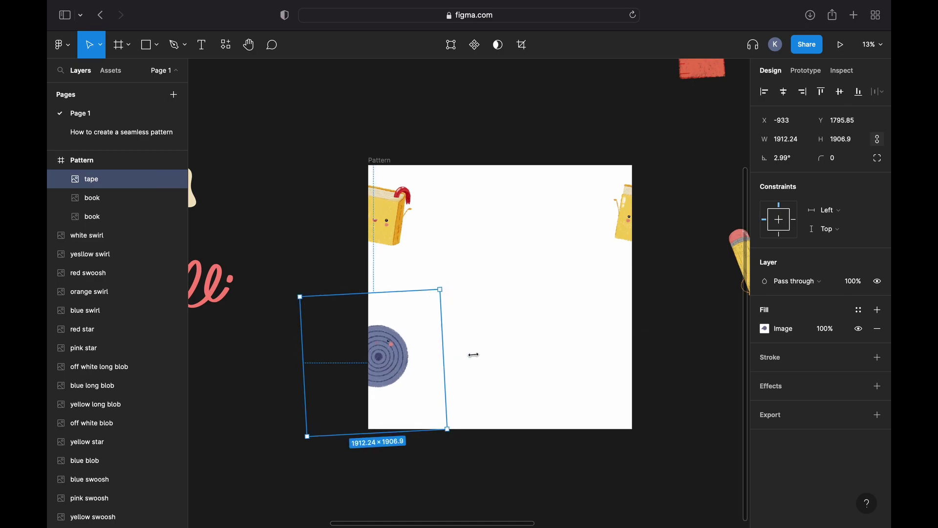
Duplicate the tape and offset the copy's X position by 3600 to the frame's right edge.
{"action": "key", "text": "super+d"}
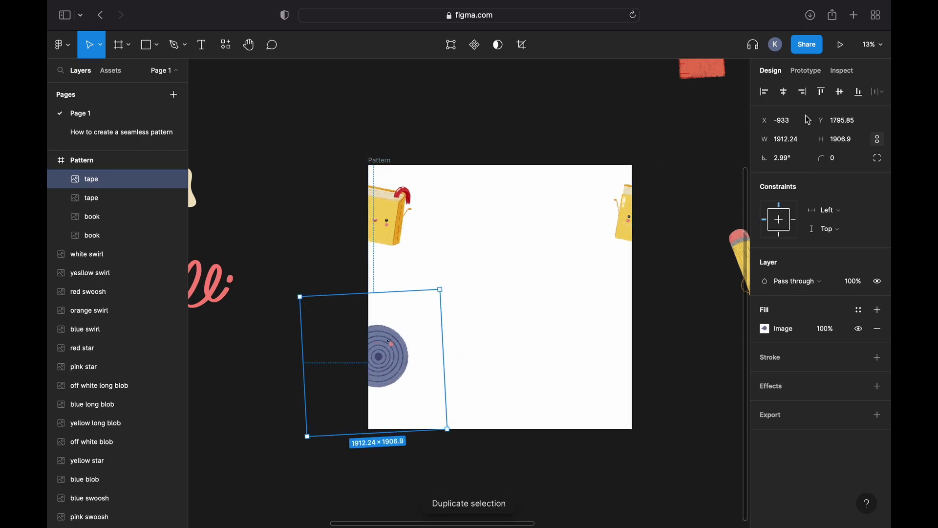
{"action": "left_click", "coordinate": [805, 123]}
{"action": "left_click", "coordinate": [805, 125]}
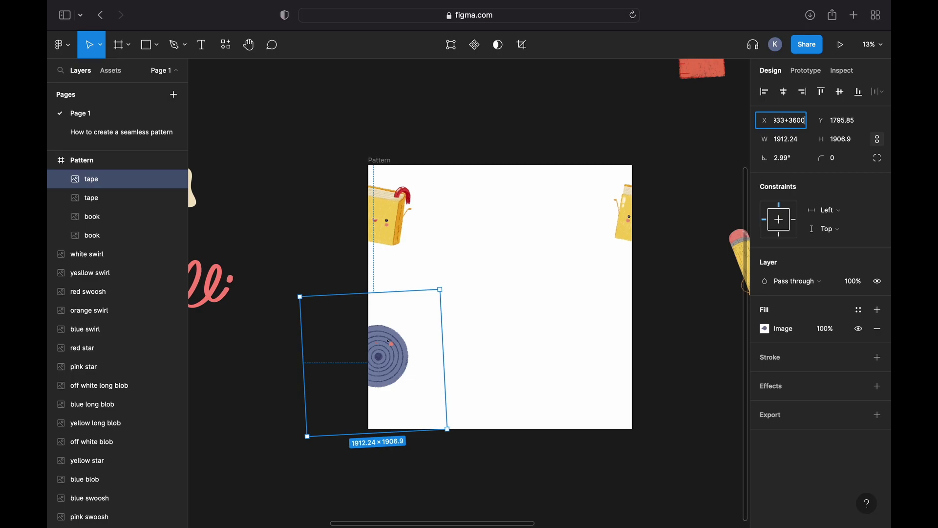
{"action": "key", "text": "Return"}
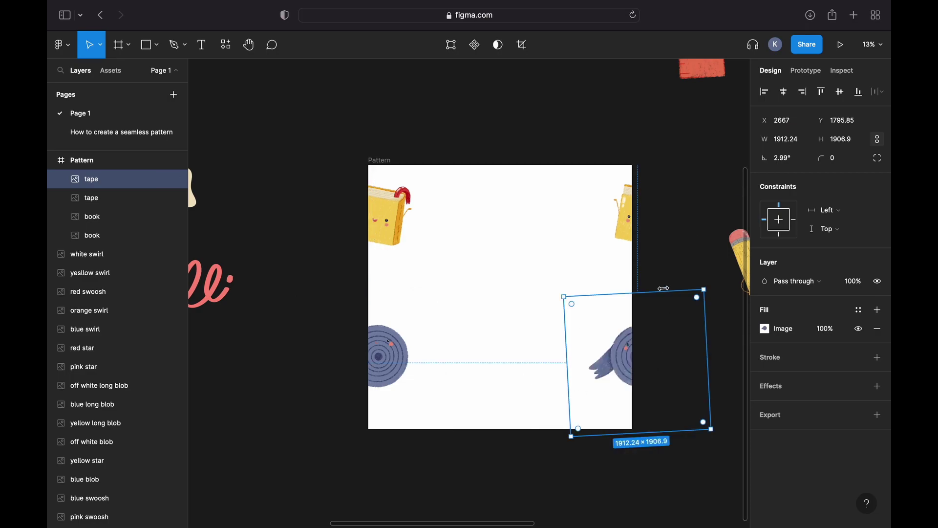
{"action": "left_click", "coordinate": [509, 272]}
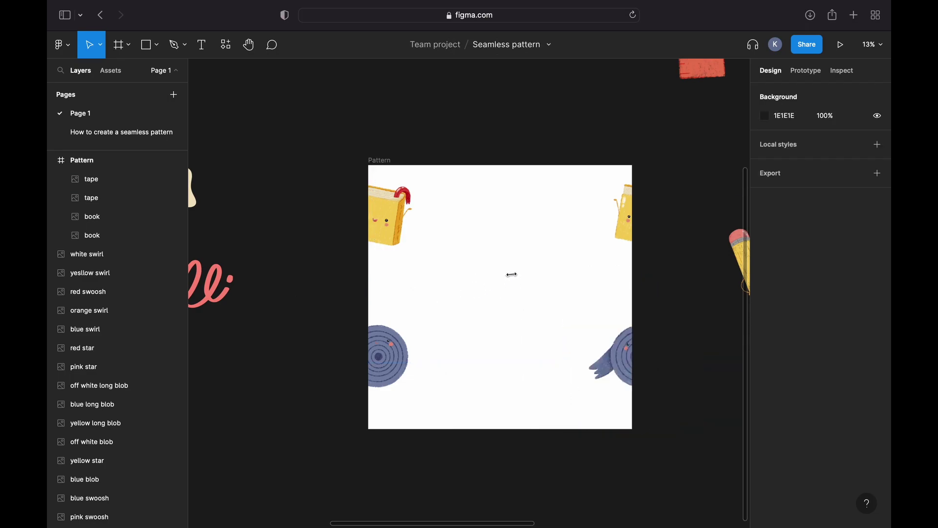
Place the ruler across the frame's top edge near the right book, scaled to about 1675 × 1538 and rotated to about 104.6°.
{"action": "scroll", "coordinate": [591, 226], "scroll_direction": "up", "scroll_amount": 3}
{"action": "left_click_drag", "start_coordinate": [675, 122], "coordinate": [494, 344]}
{"action": "left_click_drag", "start_coordinate": [561, 385], "coordinate": [524, 365]}
{"action": "left_click_drag", "start_coordinate": [521, 239], "coordinate": [499, 230]}
{"action": "left_click_drag", "start_coordinate": [469, 300], "coordinate": [528, 249]}
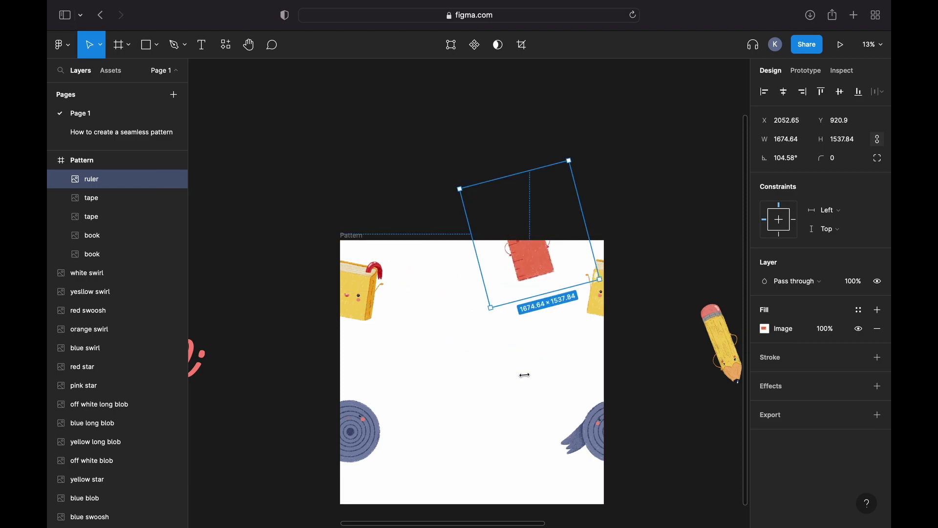
Duplicate the ruler and offset the copy's Y position by 3600 to the frame's bottom edge.
{"action": "left_click", "coordinate": [855, 124]}
{"action": "key", "text": "super+d"}
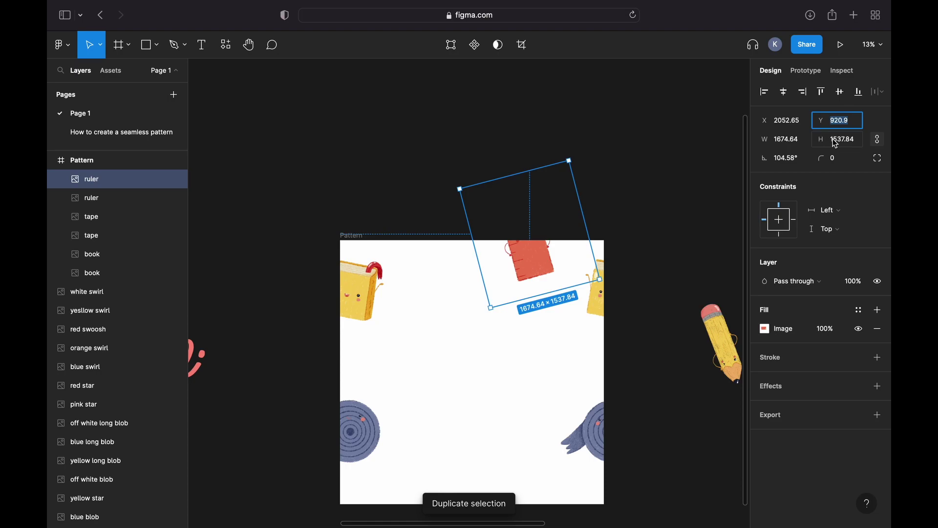
{"action": "type", "text": "+"}
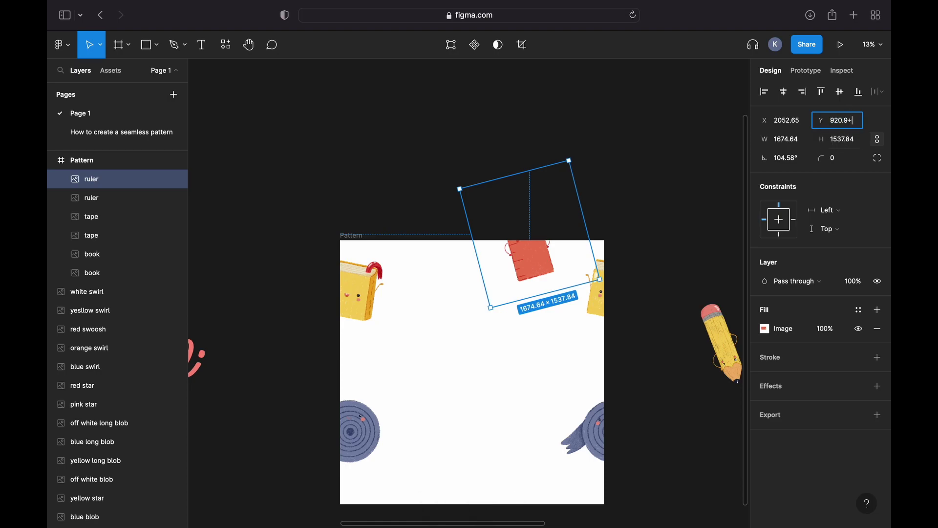
{"action": "type", "text": "3600"}
{"action": "key", "text": "Return"}
{"action": "scroll", "coordinate": [660, 350], "scroll_direction": "down", "scroll_amount": 3}
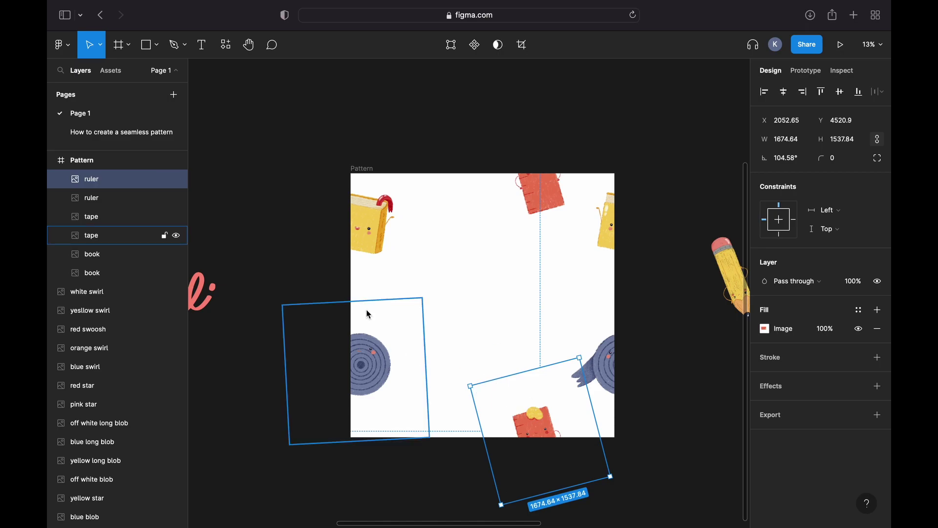
{"action": "scroll", "coordinate": [367, 313], "scroll_direction": "left", "scroll_amount": 3}
{"action": "left_click", "coordinate": [370, 282]}
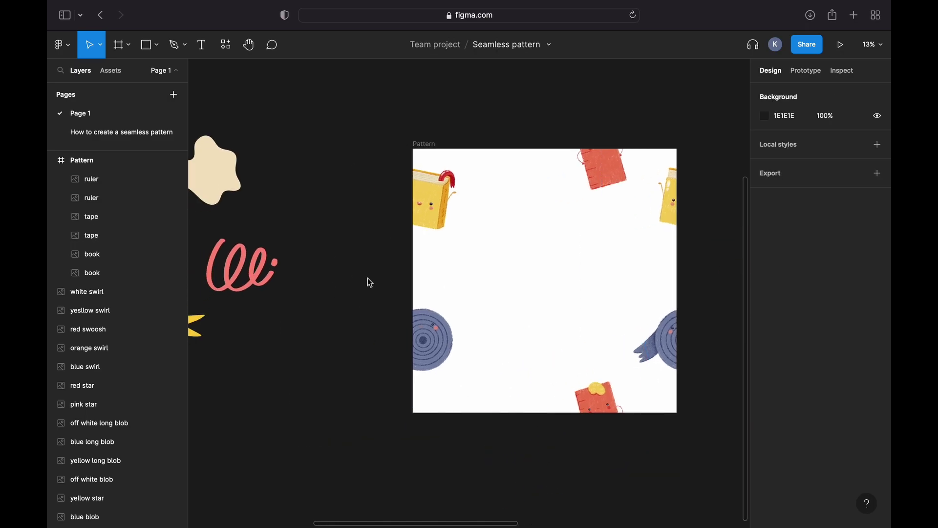
Place the off white blob across the frame's top edge between the book and the ruler, at X 620, Y -657.
{"action": "scroll", "coordinate": [370, 282], "scroll_direction": "down", "scroll_amount": 5}
{"action": "scroll", "coordinate": [369, 284], "scroll_direction": "up", "scroll_amount": 2}
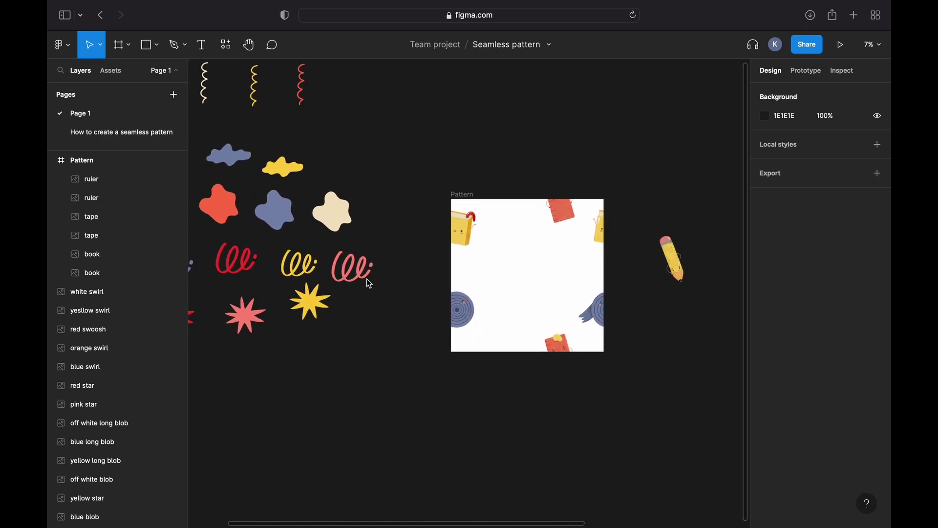
{"action": "left_click_drag", "start_coordinate": [325, 220], "coordinate": [505, 224]}
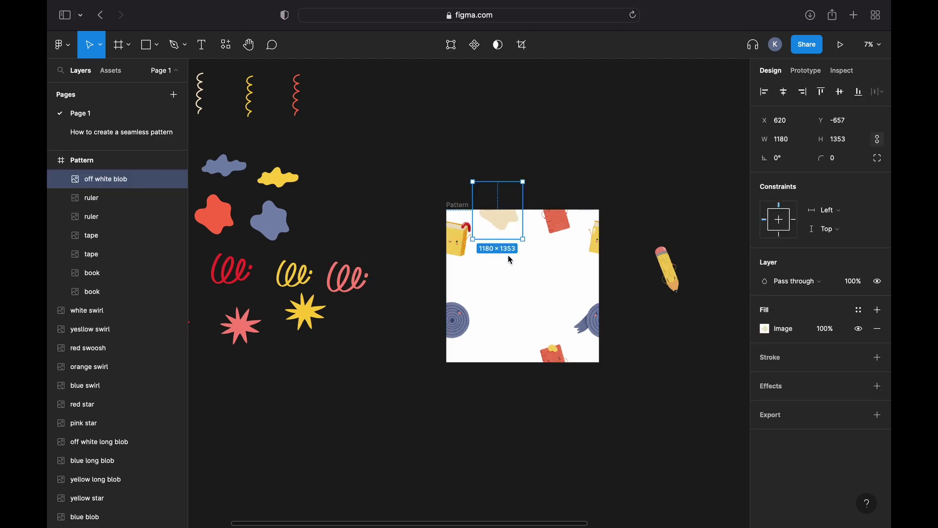
Duplicate the off white blob and offset the copy downward by the frame's height so it straddles the bottom edge.
{"action": "scroll", "coordinate": [511, 260], "scroll_direction": "up", "scroll_amount": 3}
{"action": "key", "text": "ctrl+d"}
{"action": "left_click", "coordinate": [839, 120]}
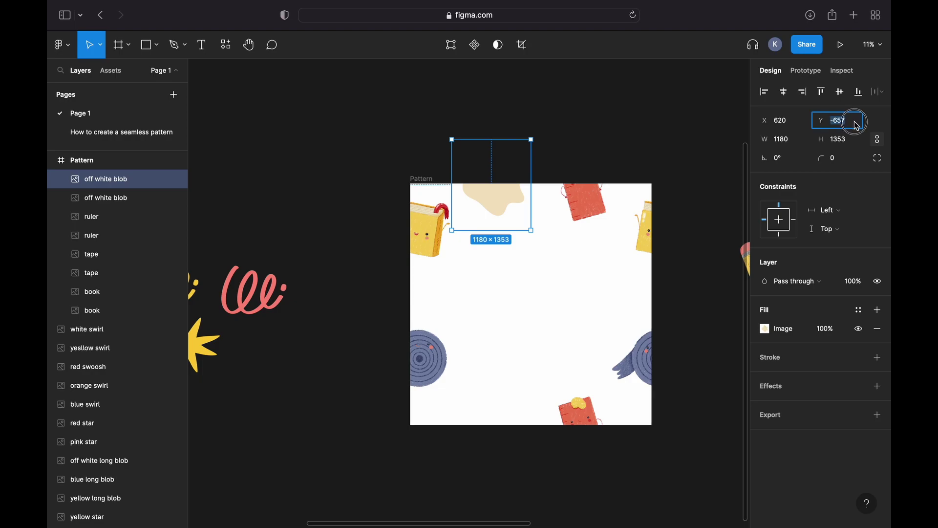
{"action": "left_click", "coordinate": [858, 127]}
{"action": "key", "text": "Return"}
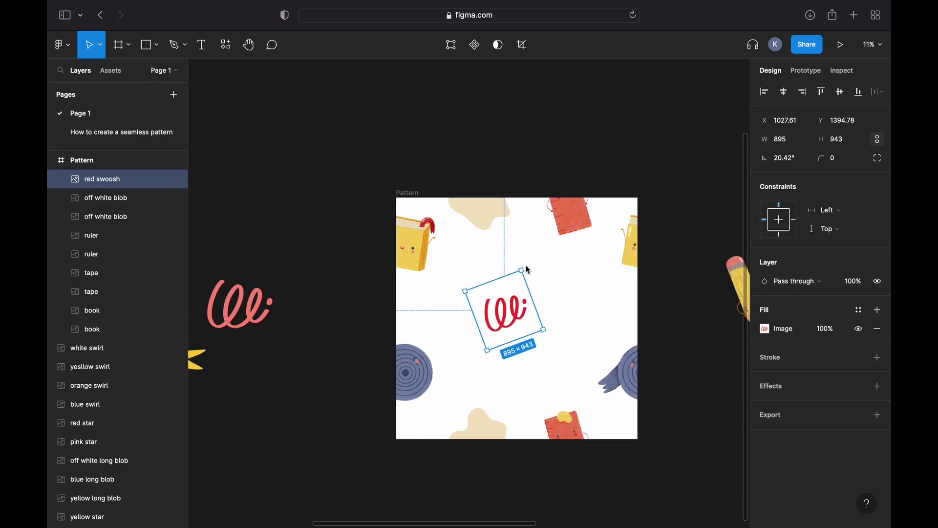
Move the red swoosh across the frame's left edge between book and tape, duplicate it and offset the copy's X position by 3600.
{"action": "left_click_drag", "start_coordinate": [504, 316], "coordinate": [400, 318]}
{"action": "key", "text": "super+d"}
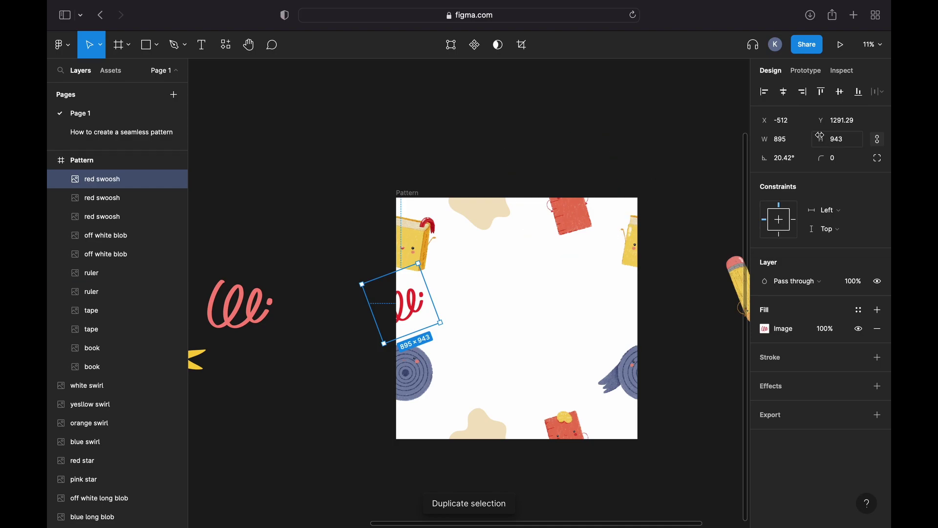
{"action": "left_click", "coordinate": [806, 125]}
{"action": "type", "text": "+3600"}
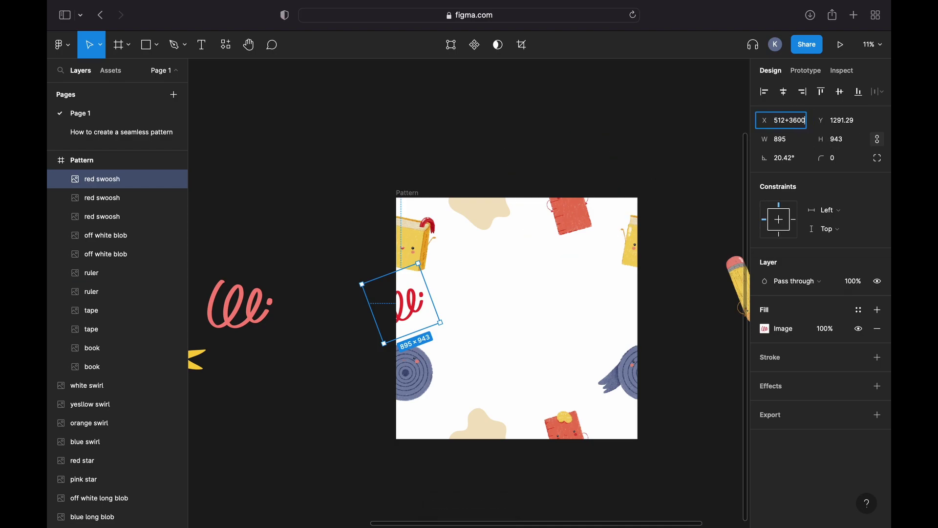
{"action": "key", "text": "Return"}
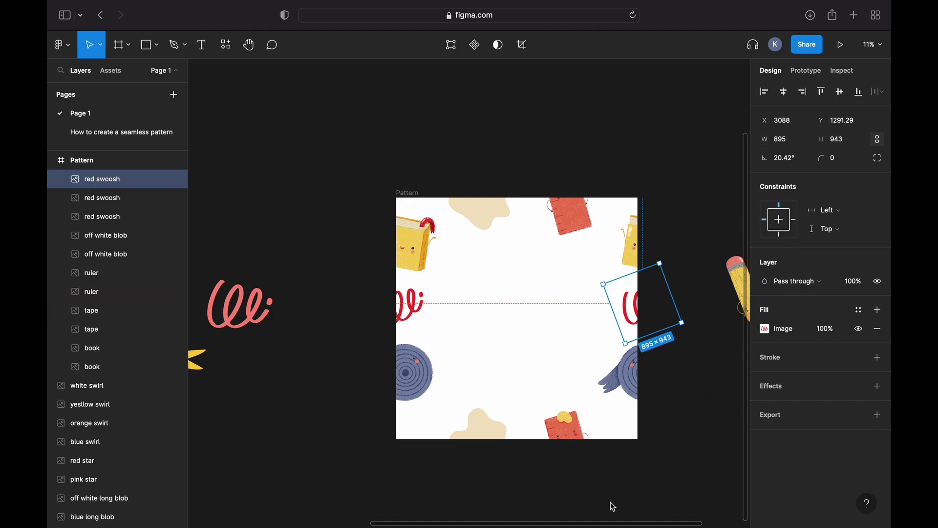
{"action": "left_click", "coordinate": [647, 470]}
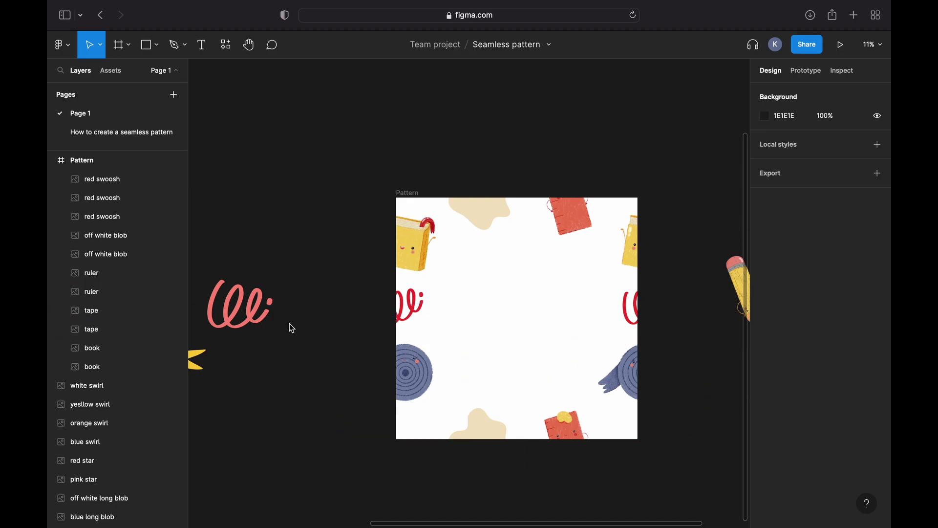
Place the pink swoosh in the lower middle of the Pattern frame above the ruler and tilt it slightly.
{"action": "scroll", "coordinate": [292, 328], "scroll_direction": "down", "scroll_amount": 1}
{"action": "left_click_drag", "start_coordinate": [252, 283], "coordinate": [554, 344]}
{"action": "left_click_drag", "start_coordinate": [593, 294], "coordinate": [578, 318]}
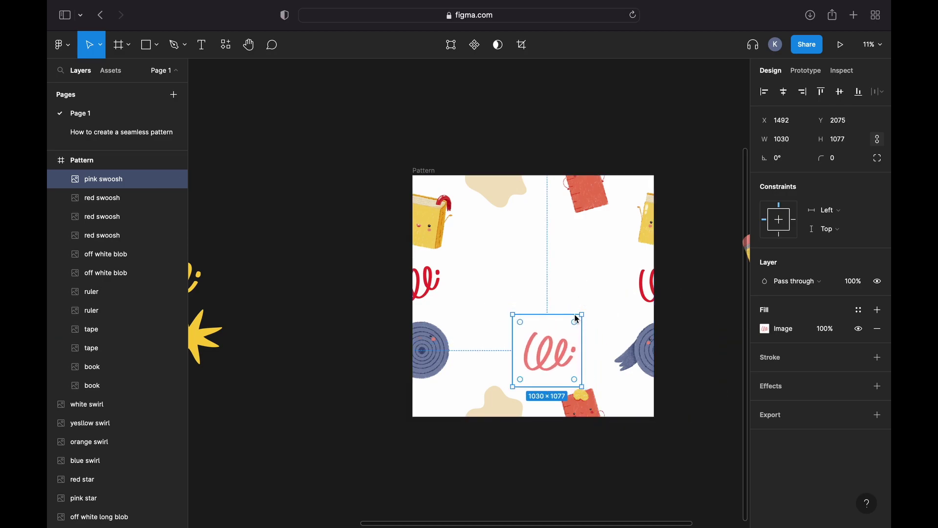
{"action": "left_click_drag", "start_coordinate": [511, 316], "coordinate": [541, 327]}
{"action": "mouse_move", "coordinate": [563, 358]}
{"action": "left_mouse_down"}
{"action": "mouse_move", "coordinate": [553, 357]}
{"action": "mouse_move", "coordinate": [566, 353]}
{"action": "left_mouse_up"}
Place the yellow star between the tape and the pink swoosh, and stand the off white long blob upright above the pink swoosh's outer end.
{"action": "scroll", "coordinate": [558, 352], "scroll_direction": "left", "scroll_amount": 3}
{"action": "left_click_drag", "start_coordinate": [269, 317], "coordinate": [562, 319]}
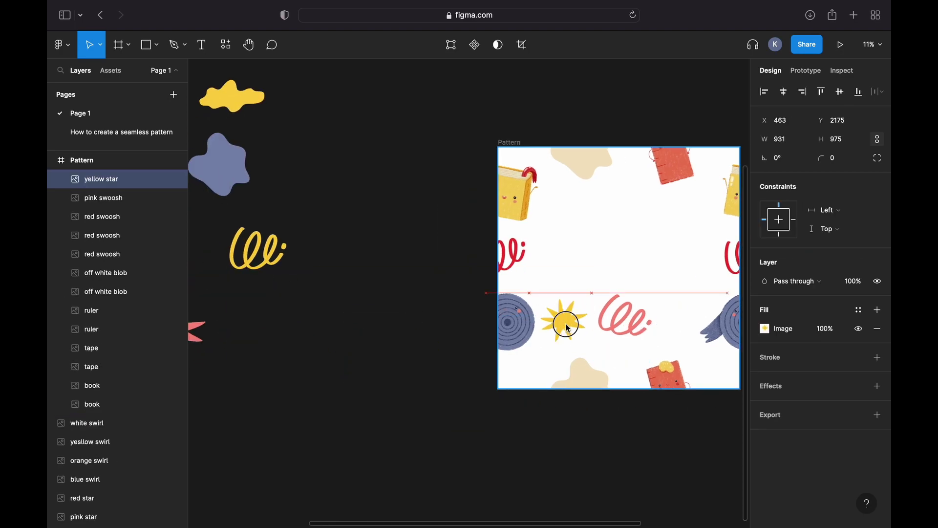
{"action": "left_click", "coordinate": [654, 327]}
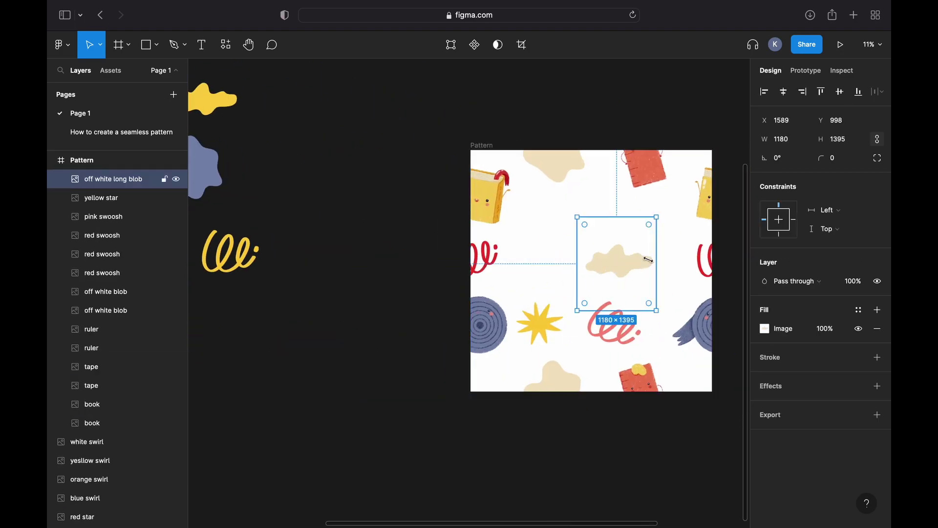
{"action": "left_click_drag", "start_coordinate": [665, 214], "coordinate": [383, 243]}
{"action": "scroll", "coordinate": [383, 243], "scroll_direction": "left", "scroll_amount": 3}
Place the red star below the ruler in the frame's upper area and the pencil in the middle of the frame.
{"action": "scroll", "coordinate": [383, 242], "scroll_direction": "right", "scroll_amount": 5}
{"action": "mouse_move", "coordinate": [249, 325]}
{"action": "left_mouse_down"}
{"action": "mouse_move", "coordinate": [314, 289]}
{"action": "mouse_move", "coordinate": [570, 256]}
{"action": "left_mouse_up"}
{"action": "scroll", "coordinate": [570, 256], "scroll_direction": "right", "scroll_amount": 2}
{"action": "mouse_move", "coordinate": [747, 238]}
{"action": "left_mouse_down"}
{"action": "mouse_move", "coordinate": [520, 245]}
{"action": "mouse_move", "coordinate": [490, 314]}
{"action": "mouse_move", "coordinate": [525, 273]}
{"action": "left_mouse_up"}
{"action": "key", "text": "Escape"}
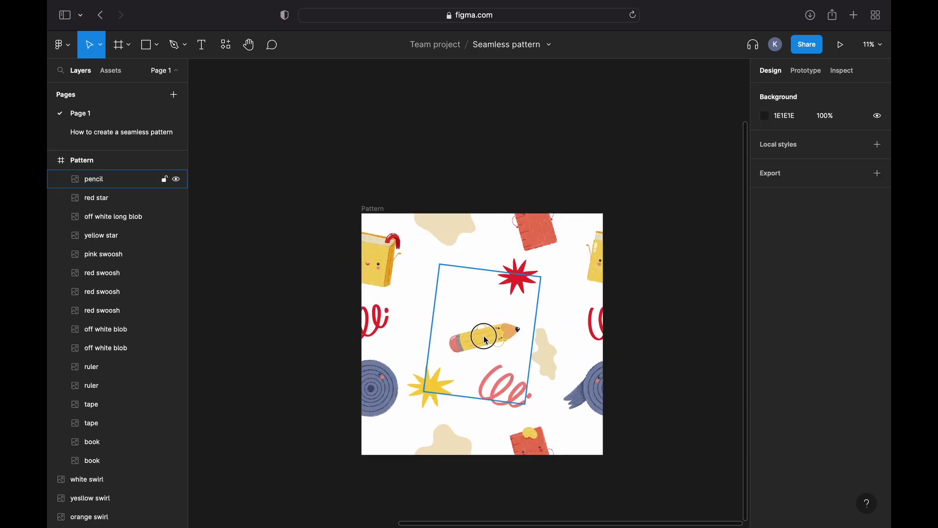
Place the blue swoosh in the empty area between the yellow book and the pencil and tilt it slightly.
{"action": "scroll", "coordinate": [696, 292], "scroll_direction": "left", "scroll_amount": 10}
{"action": "left_click", "coordinate": [695, 292]}
{"action": "scroll", "coordinate": [695, 292], "scroll_direction": "right", "scroll_amount": 5}
{"action": "left_click_drag", "start_coordinate": [462, 293], "coordinate": [446, 273]}
{"action": "left_click_drag", "start_coordinate": [430, 332], "coordinate": [558, 313]}
Place the blue swirl diagonally in the gap between the red star and the off white long blob.
{"action": "scroll", "coordinate": [507, 310], "scroll_direction": "left", "scroll_amount": 5}
{"action": "left_click", "coordinate": [465, 242]}
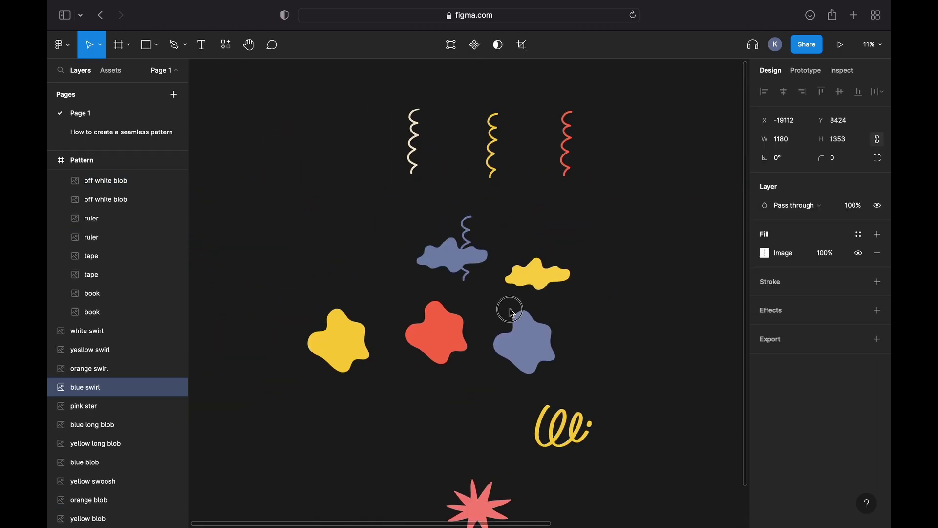
{"action": "scroll", "coordinate": [286, 230], "scroll_direction": "right", "scroll_amount": 3}
{"action": "left_click_drag", "start_coordinate": [264, 247], "coordinate": [639, 308]}
Place the white swirl, shrunk and tilted, in the gap between the red swoosh and the pencil's eraser end.
{"action": "scroll", "coordinate": [639, 308], "scroll_direction": "left", "scroll_amount": 10}
{"action": "left_click", "coordinate": [792, 398]}
{"action": "scroll", "coordinate": [489, 293], "scroll_direction": "right", "scroll_amount": 10}
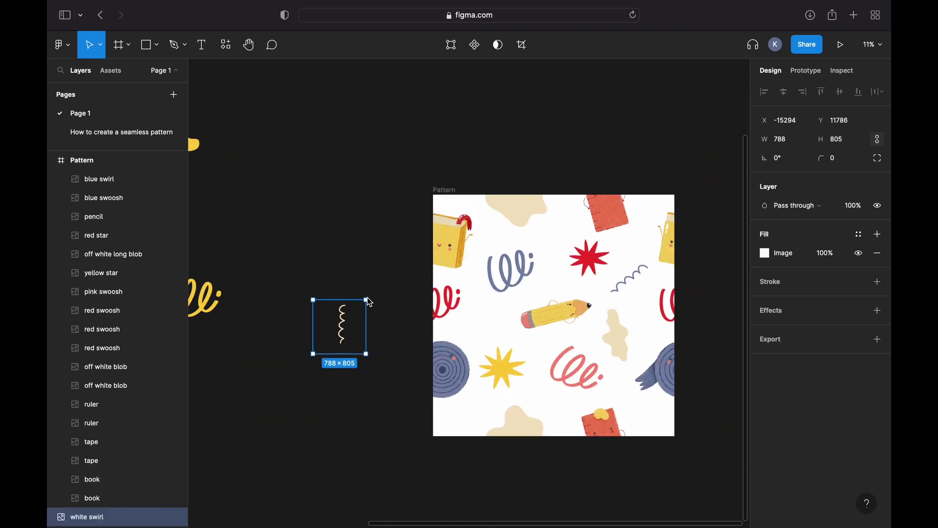
{"action": "left_click_drag", "start_coordinate": [367, 304], "coordinate": [490, 324]}
{"action": "left_click", "coordinate": [503, 367]}
Place the yellow swirl, slightly tilted, between the blue swoosh and the red star.
{"action": "scroll", "coordinate": [523, 346], "scroll_direction": "left", "scroll_amount": 10}
{"action": "scroll", "coordinate": [450, 245], "scroll_direction": "right", "scroll_amount": 10}
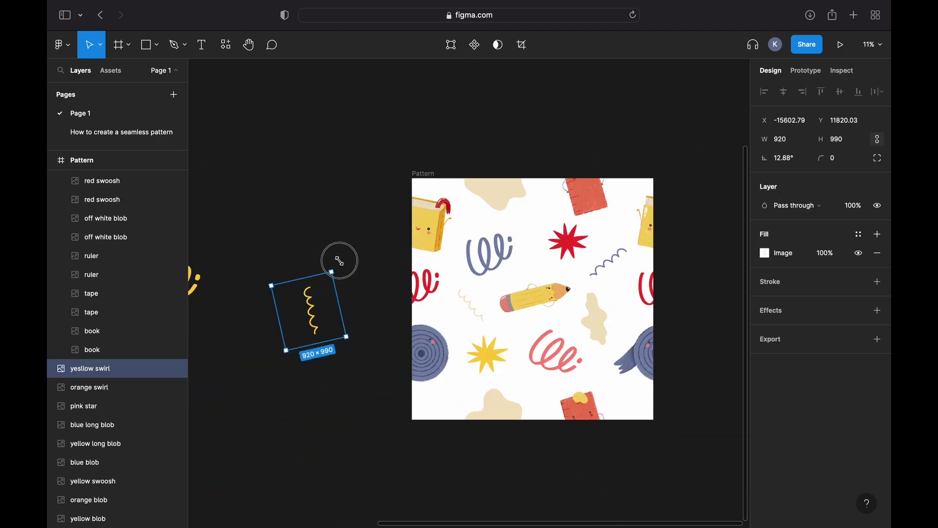
{"action": "left_click_drag", "start_coordinate": [304, 314], "coordinate": [532, 240]}
{"action": "left_click_drag", "start_coordinate": [525, 230], "coordinate": [500, 214]}
{"action": "scroll", "coordinate": [661, 394], "scroll_direction": "right", "scroll_amount": 5}
Copy the whole Pattern frame as a PNG and paste it as an image below the frame.
{"action": "left_click", "coordinate": [662, 394]}
{"action": "left_click", "coordinate": [304, 111]}
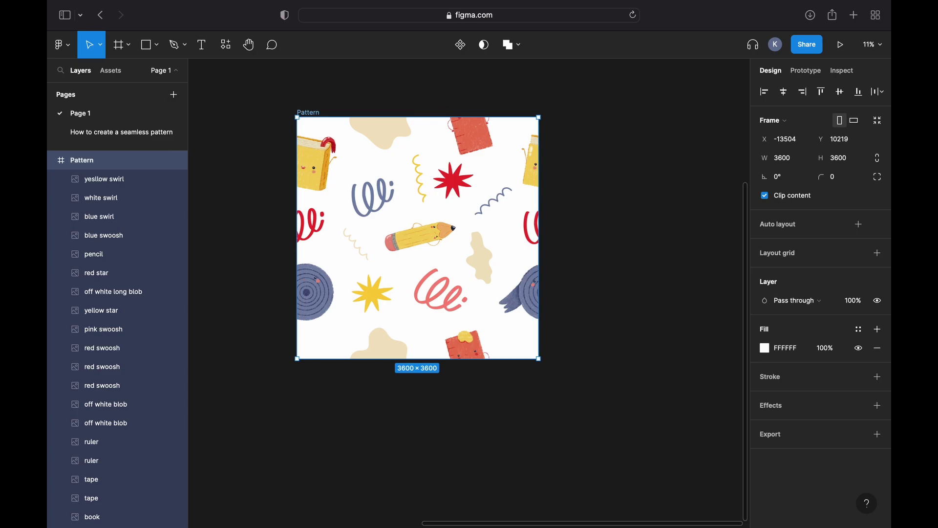
{"action": "key", "text": "super+shift+c"}
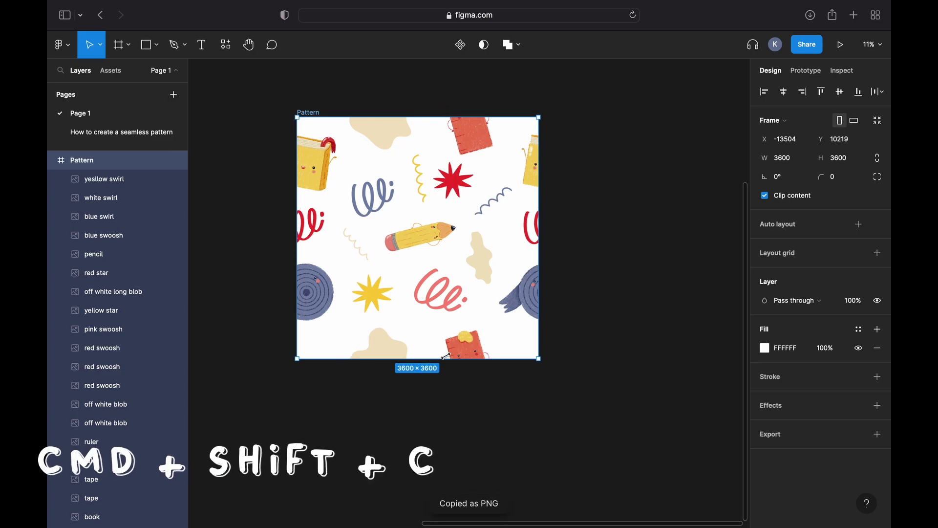
{"action": "scroll", "coordinate": [446, 376], "scroll_direction": "down", "scroll_amount": 10}
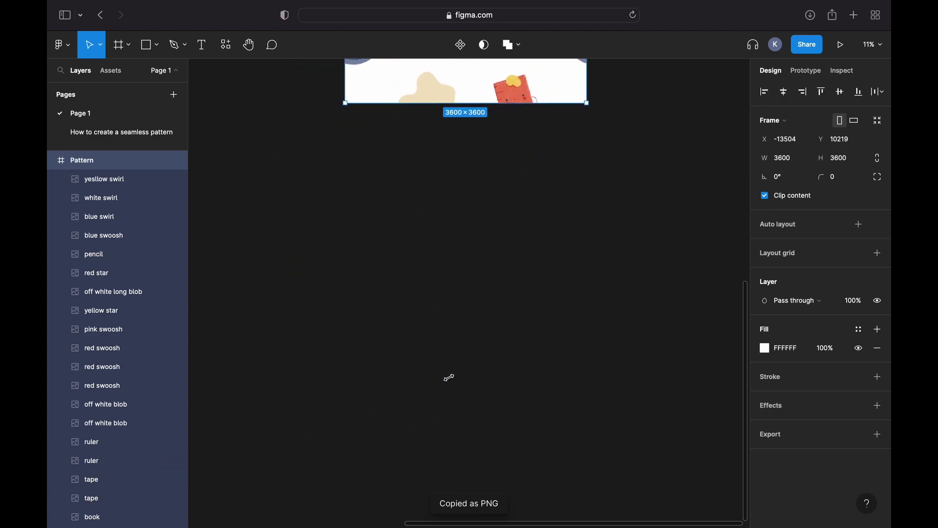
{"action": "scroll", "coordinate": [450, 378], "scroll_direction": "up", "scroll_amount": 1}
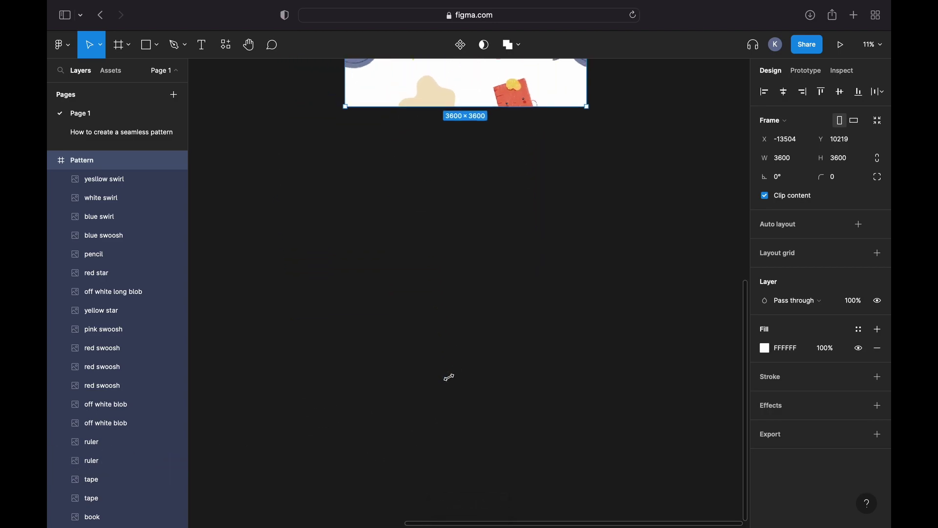
{"action": "key", "text": "super+v"}
Switch the pasted image's fill mode to Tile at 25% scale.
{"action": "left_click", "coordinate": [766, 253]}
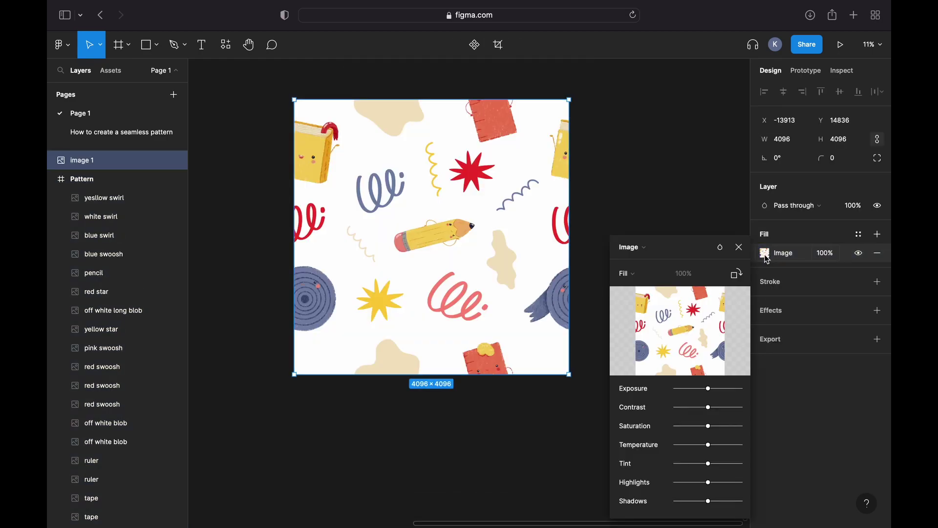
{"action": "left_click", "coordinate": [648, 277]}
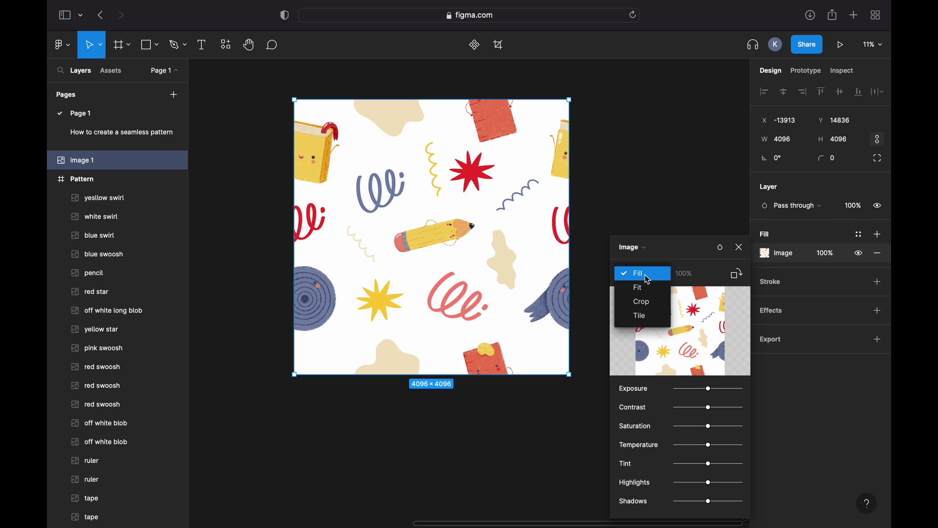
{"action": "left_click", "coordinate": [650, 317]}
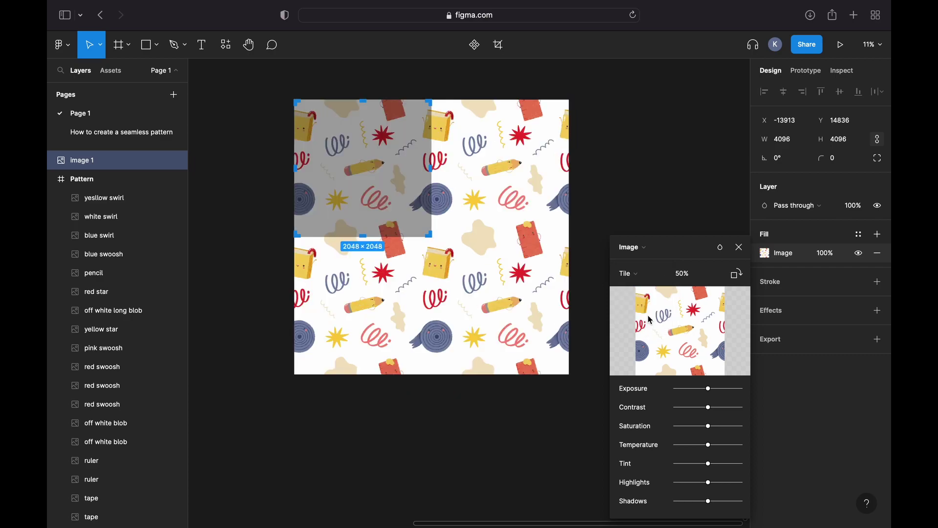
{"action": "mouse_move", "coordinate": [641, 314]}
{"action": "key", "text": "Return"}
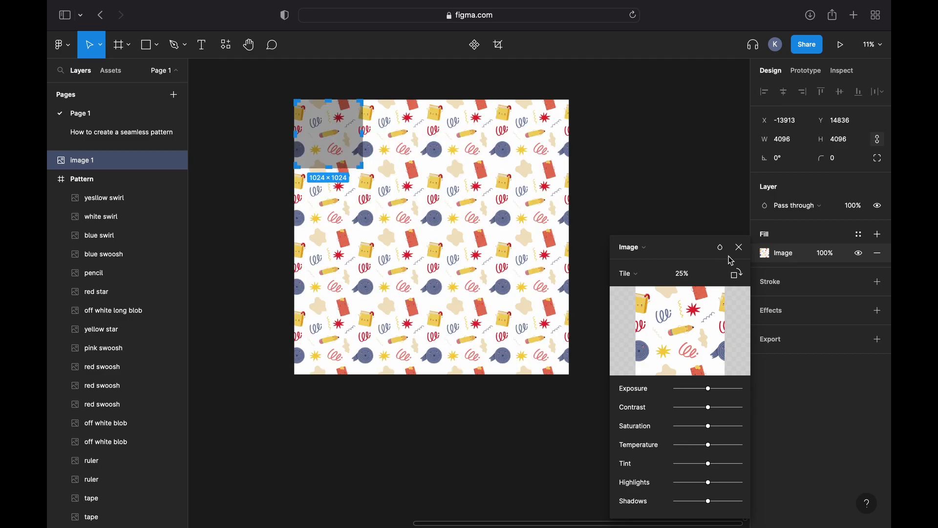
{"action": "left_click", "coordinate": [740, 247]}
Examine the tiled image up close for visible seams and uneven spacing between the illustrations, and compare it with the Pattern frame.
{"action": "scroll", "coordinate": [461, 252], "scroll_direction": "up", "scroll_amount": 5}
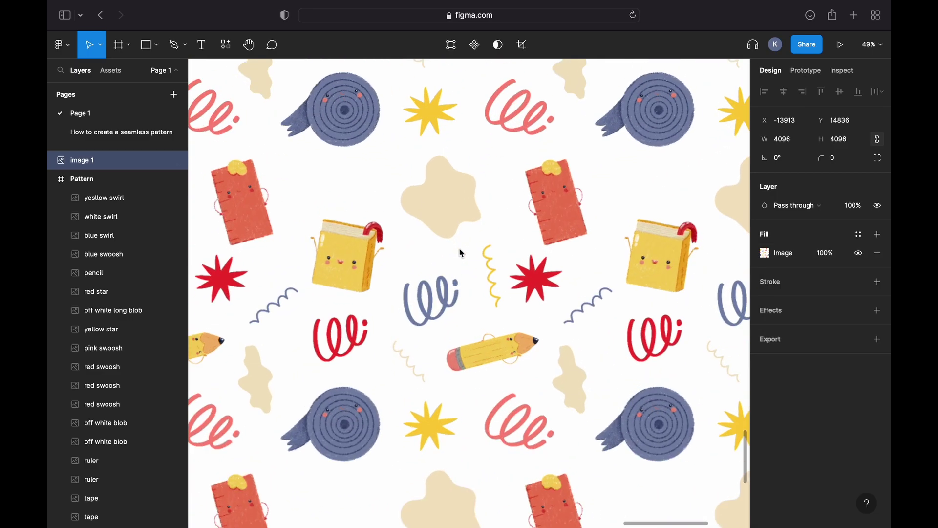
{"action": "scroll", "coordinate": [460, 249], "scroll_direction": "left", "scroll_amount": 7}
{"action": "scroll", "coordinate": [460, 249], "scroll_direction": "up", "scroll_amount": 2}
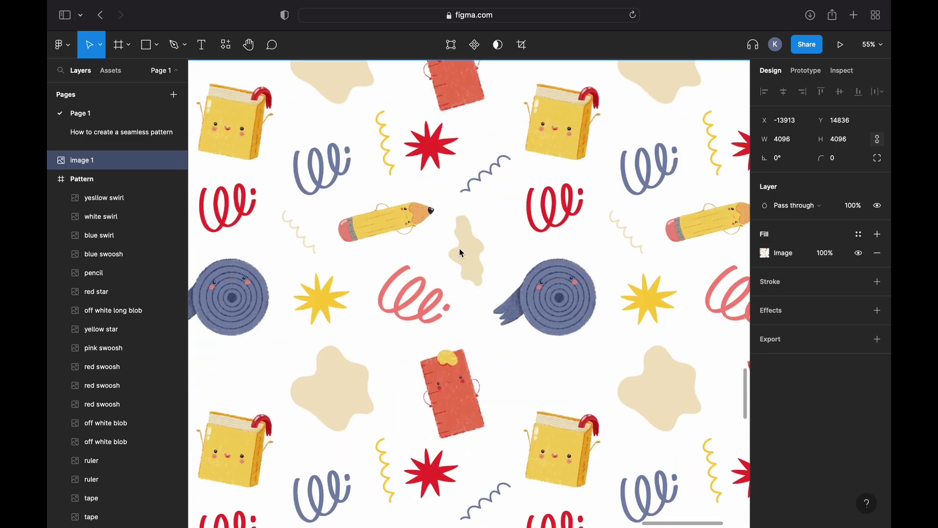
{"action": "scroll", "coordinate": [459, 248], "scroll_direction": "down", "scroll_amount": 4}
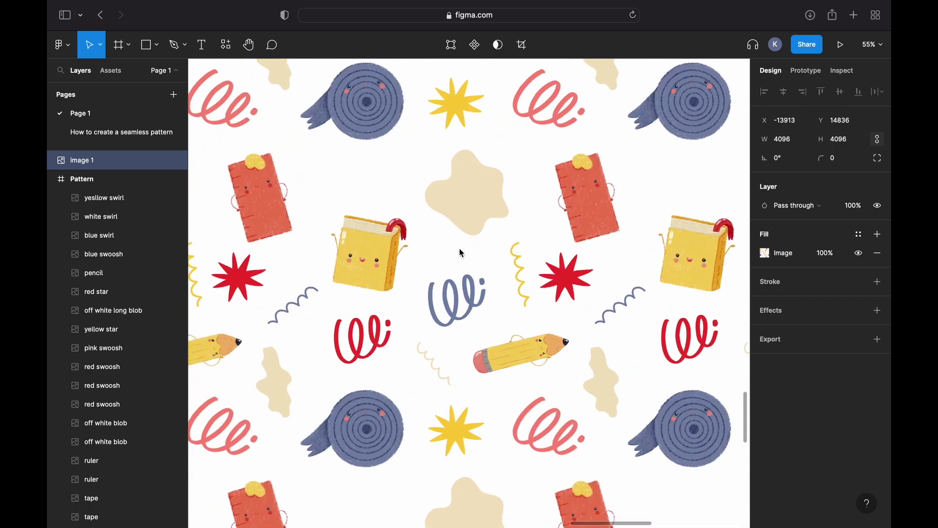
{"action": "scroll", "coordinate": [500, 213], "scroll_direction": "down", "scroll_amount": 5}
{"action": "scroll", "coordinate": [500, 213], "scroll_direction": "down", "scroll_amount": 5}
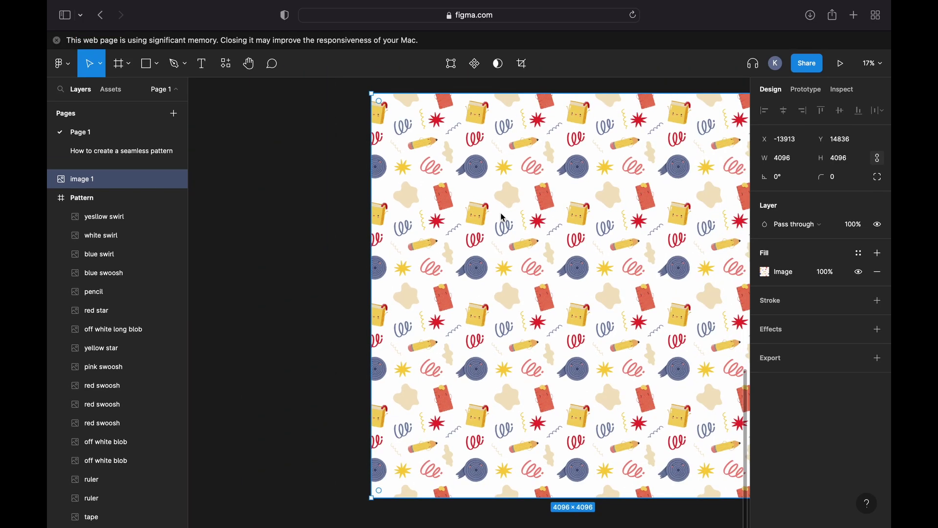
{"action": "scroll", "coordinate": [501, 213], "scroll_direction": "down", "scroll_amount": 3}
{"action": "scroll", "coordinate": [503, 218], "scroll_direction": "down", "scroll_amount": 4}
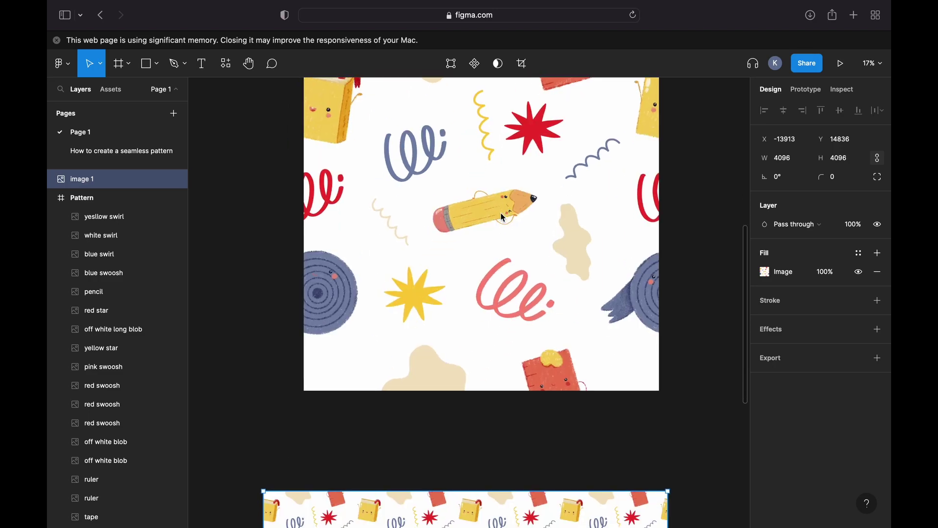
Move both tape halves in the Pattern frame down together to Y 1899.85.
{"action": "left_click", "coordinate": [325, 293]}
{"action": "left_click", "coordinate": [641, 296], "text": "shift"}
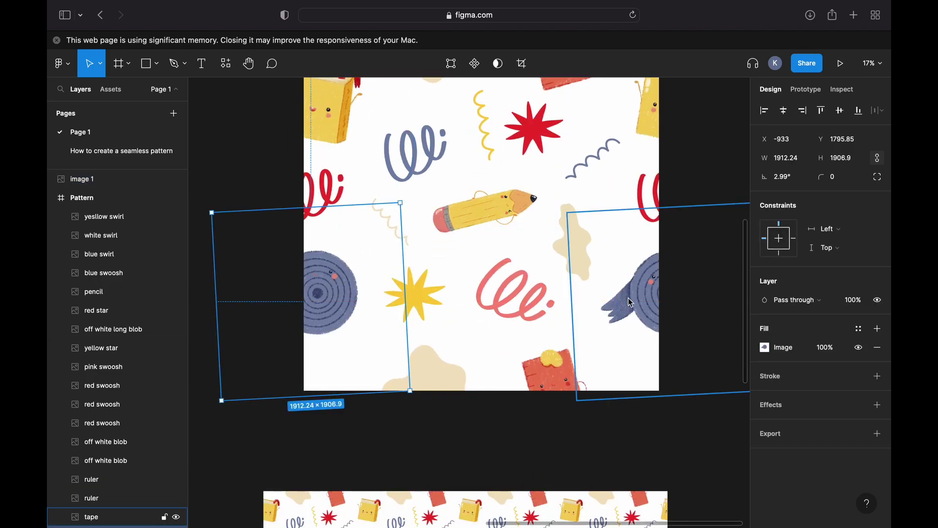
{"action": "left_click_drag", "start_coordinate": [644, 296], "coordinate": [644, 306]}
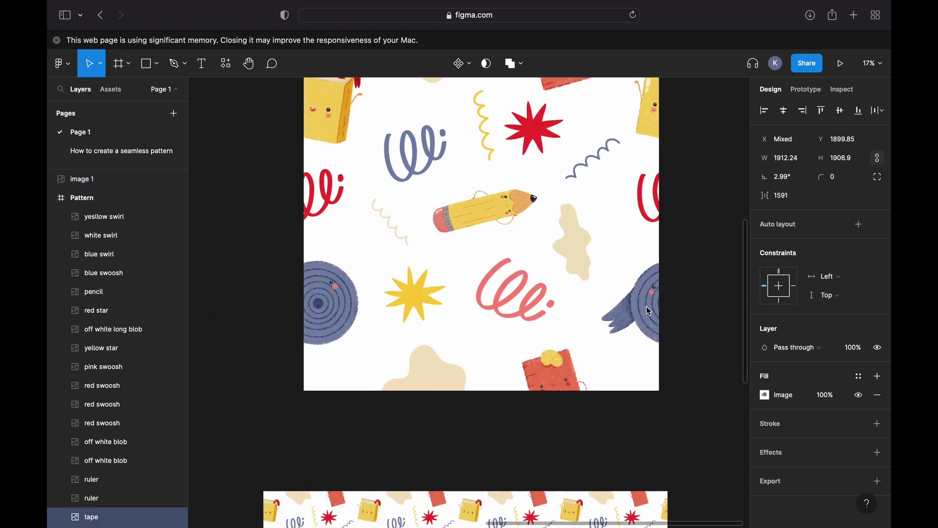
{"action": "key", "text": "Escape"}
Duplicate the updated Pattern frame and turn the copy into a 3600 × 3600 image below the original, replacing the earlier tiled image.
{"action": "scroll", "coordinate": [603, 306], "scroll_direction": "down", "scroll_amount": 5, "text": "ctrl"}
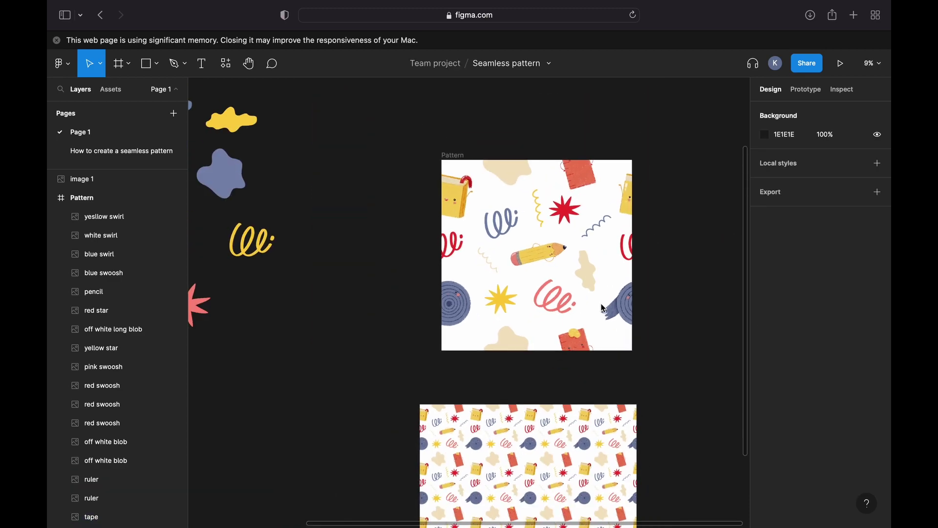
{"action": "left_click", "coordinate": [362, 203]}
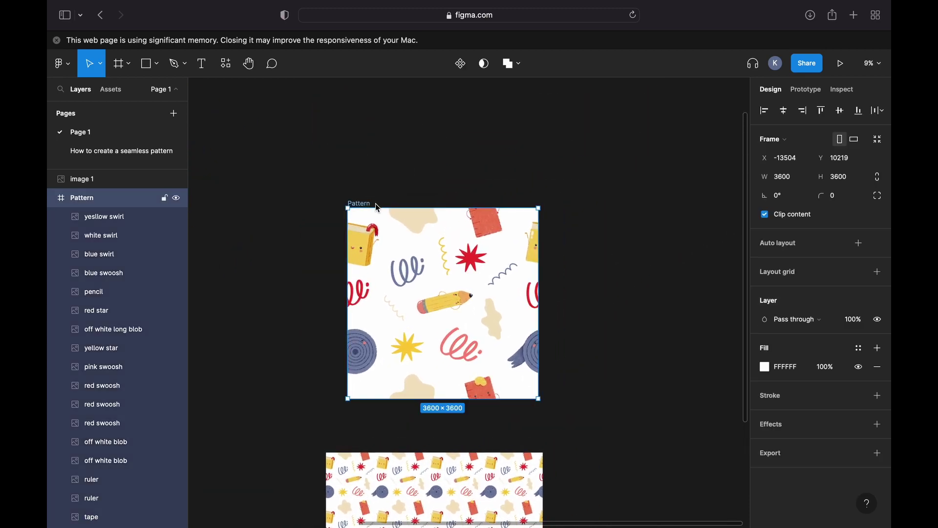
{"action": "key", "text": "super+d"}
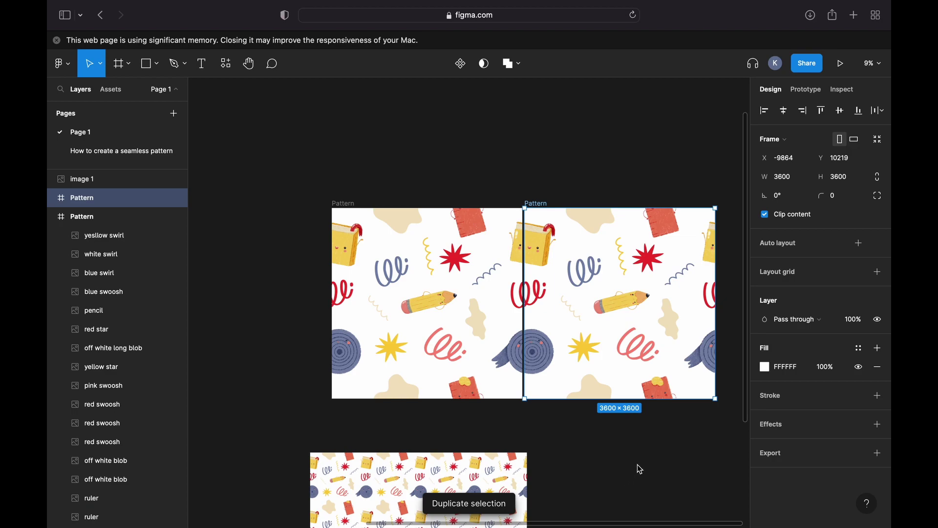
{"action": "left_click_drag", "start_coordinate": [618, 256], "coordinate": [362, 296]}
Set the Pattern 1 image's fill mode to Tile at 25% scale and check the repeat up close.
{"action": "left_click", "coordinate": [766, 273]}
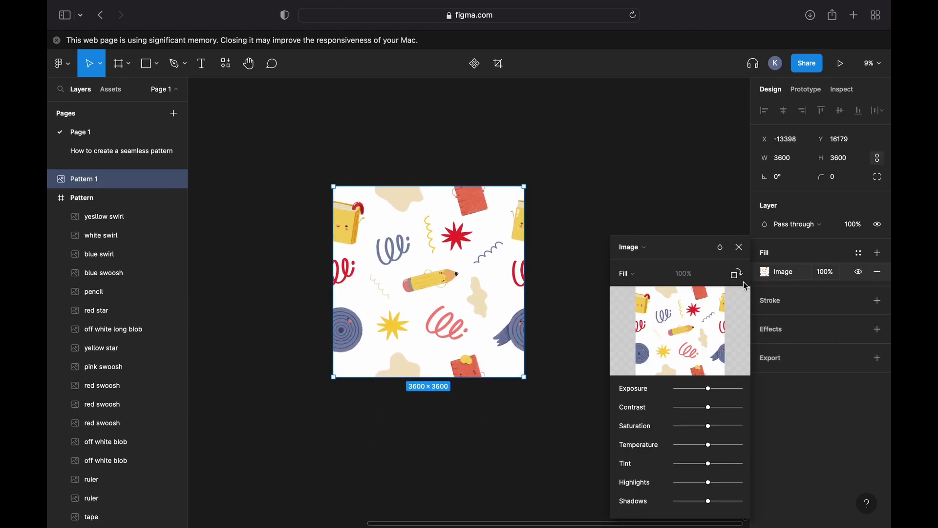
{"action": "left_click", "coordinate": [655, 277]}
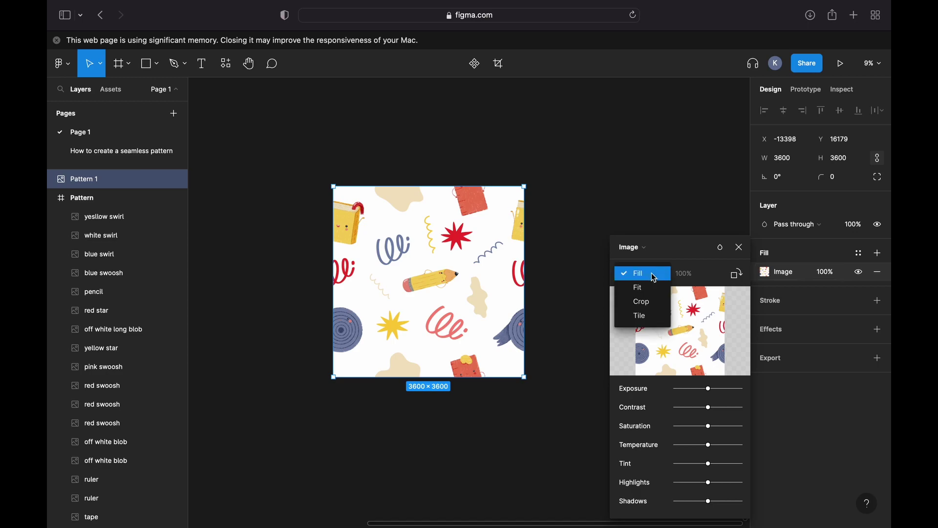
{"action": "left_click", "coordinate": [648, 317]}
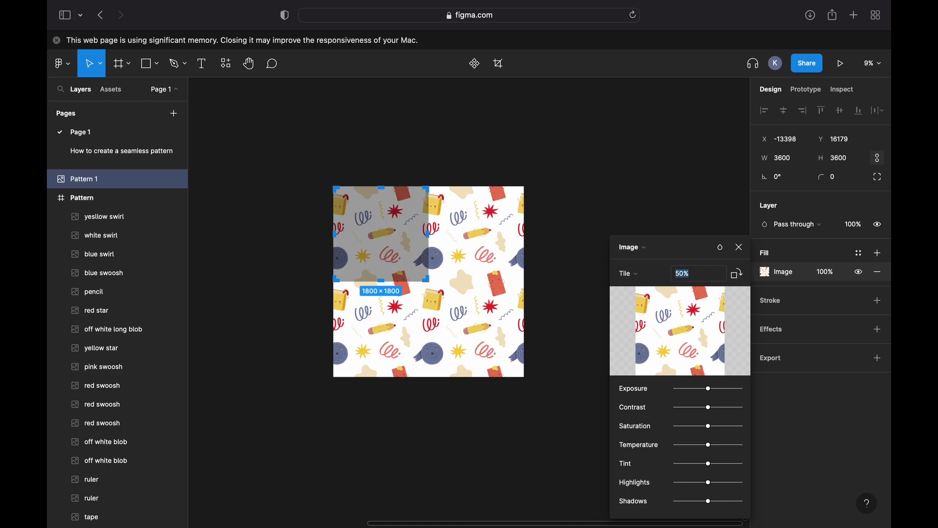
{"action": "key", "text": "Return"}
{"action": "key", "text": "Escape"}
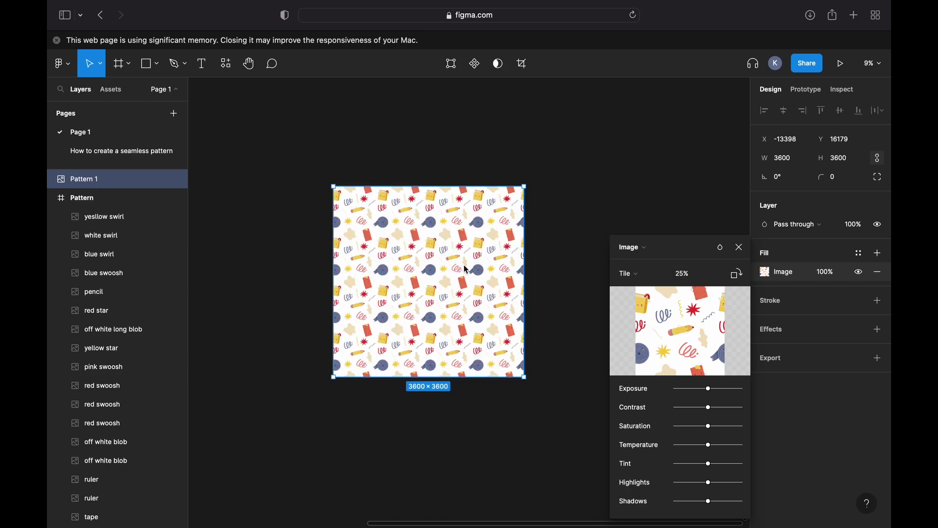
{"action": "scroll", "coordinate": [467, 269], "scroll_direction": "up", "scroll_amount": 5}
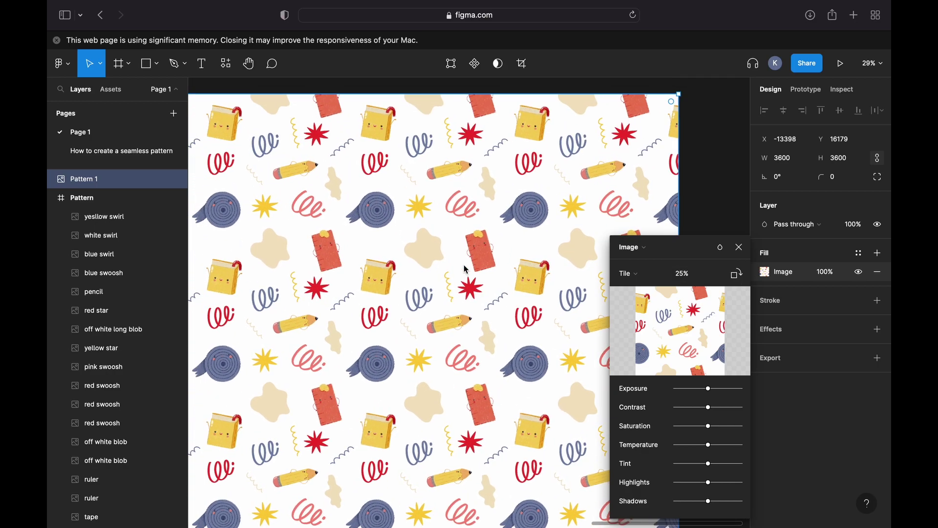
{"action": "scroll", "coordinate": [467, 270], "scroll_direction": "down", "scroll_amount": 5}
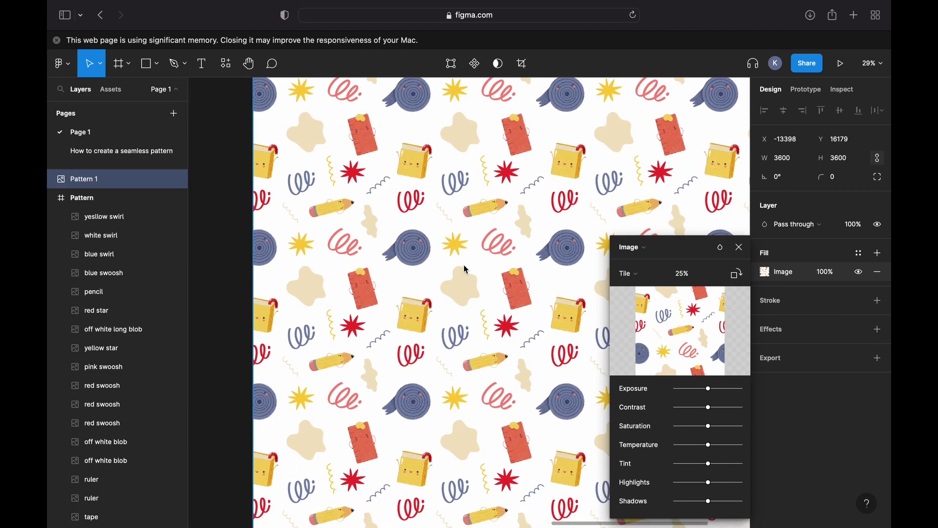
Duplicate the Pattern frame beside the original and change the copy's background fill to light green C7DFC3.
{"action": "scroll", "coordinate": [464, 269], "scroll_direction": "down", "scroll_amount": 5}
{"action": "key", "text": "super+d"}
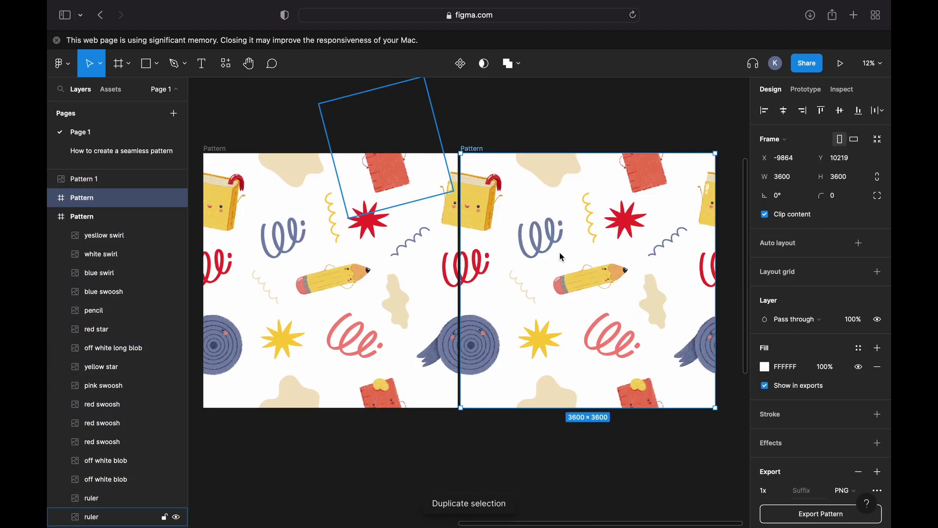
{"action": "left_click", "coordinate": [765, 368]}
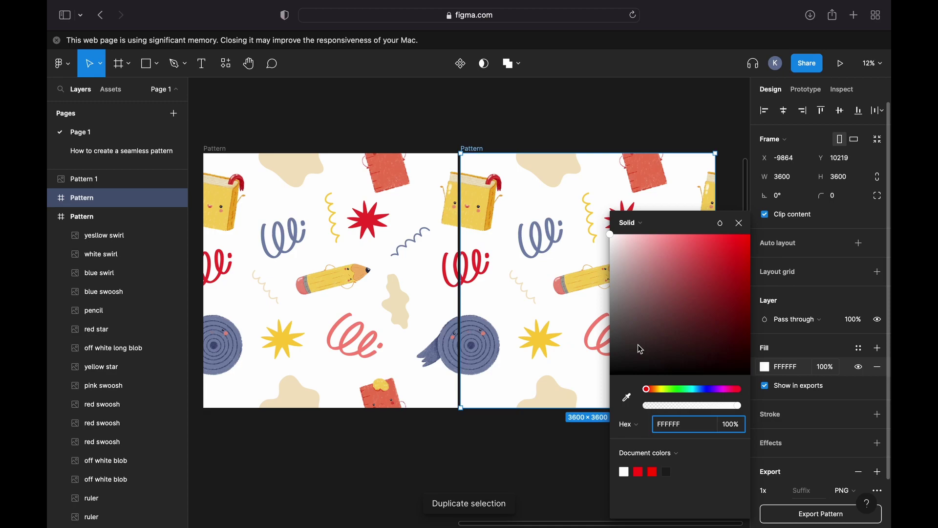
{"action": "left_click_drag", "start_coordinate": [614, 238], "coordinate": [628, 251]}
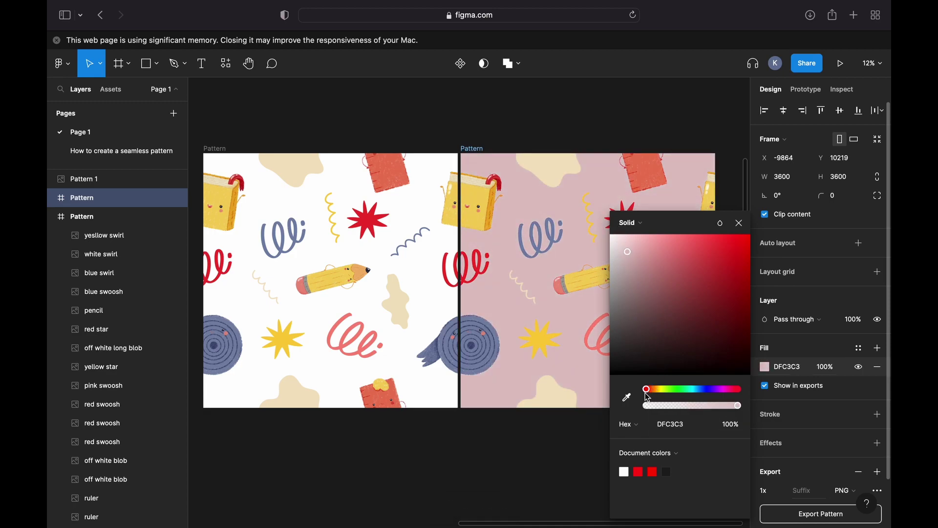
{"action": "left_click_drag", "start_coordinate": [646, 393], "coordinate": [676, 391]}
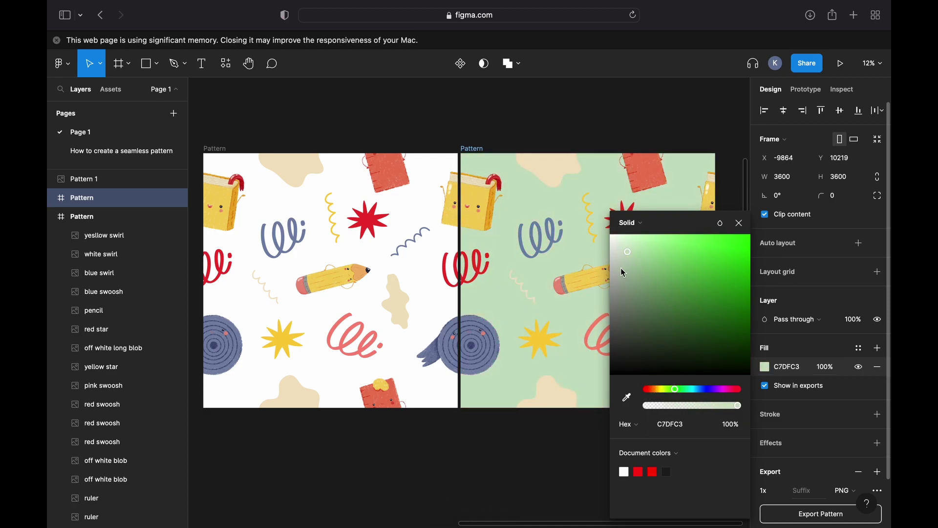
{"action": "scroll", "coordinate": [482, 345], "scroll_direction": "right", "scroll_amount": 5}
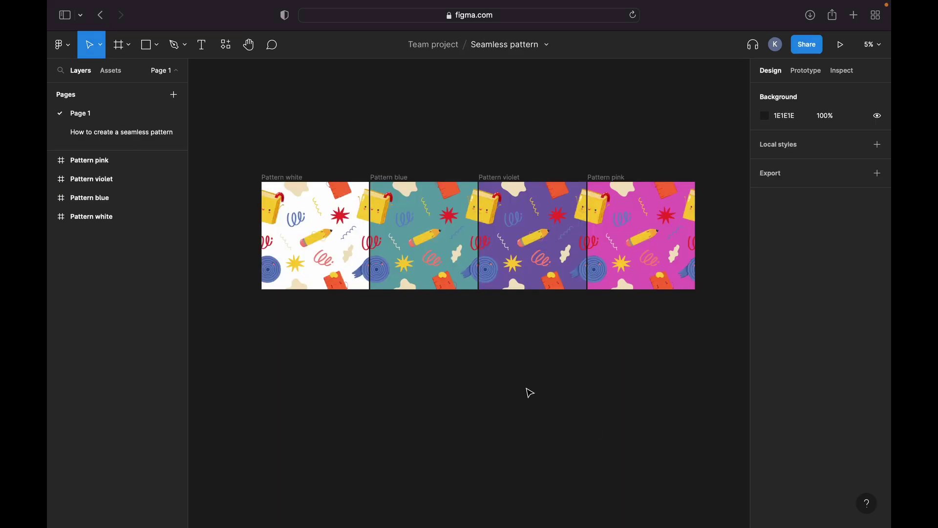
Export the white, blue, violet and pink pattern frames together as PNG files at 1x.
{"action": "left_click_drag", "start_coordinate": [257, 159], "coordinate": [729, 327]}
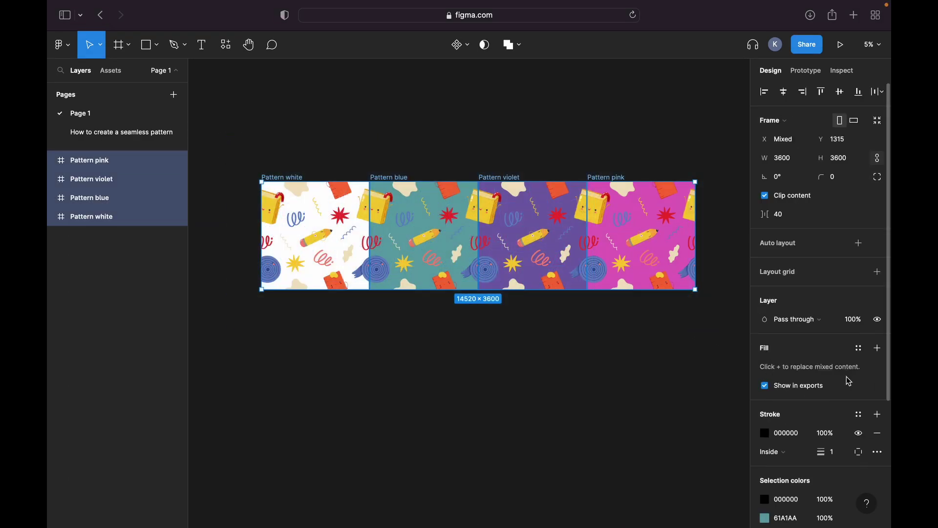
{"action": "scroll", "coordinate": [885, 464], "scroll_direction": "down", "scroll_amount": 5}
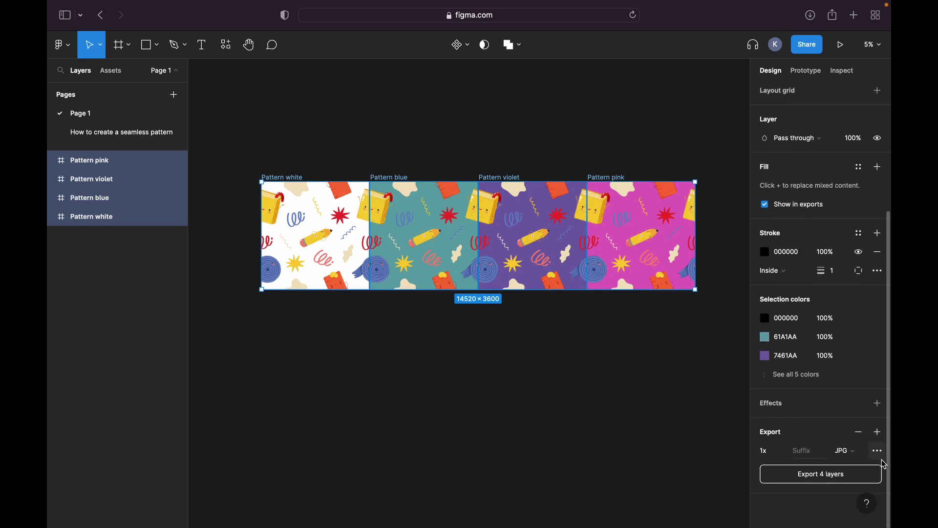
{"action": "left_click", "coordinate": [847, 456]}
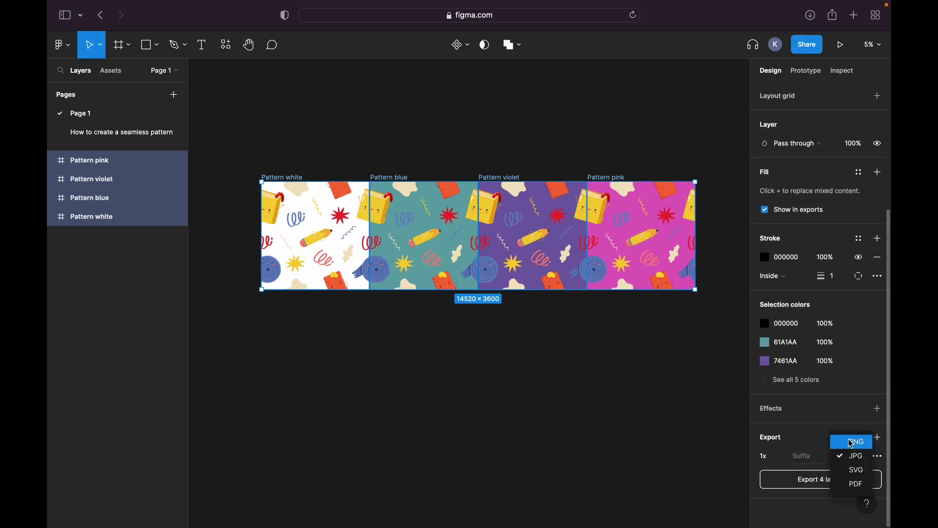
{"action": "left_click", "coordinate": [851, 443]}
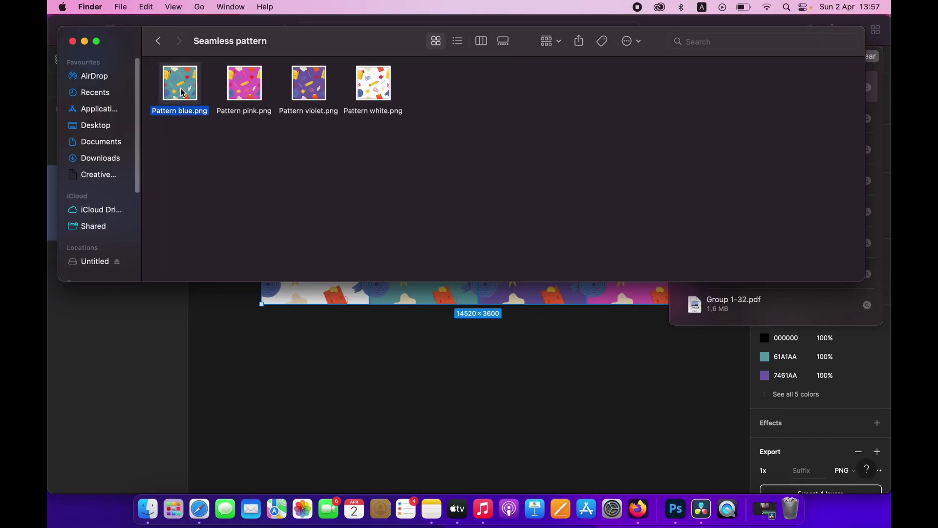
Open the exported blue, pink and violet pattern PNGs from Finder's Seamless pattern folder in Preview to check them.
{"action": "double_click", "coordinate": [182, 93]}
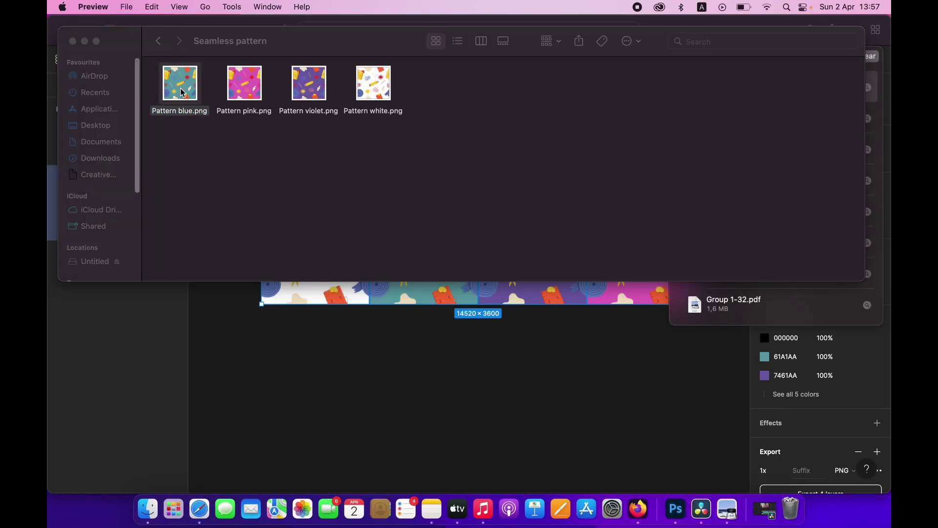
{"action": "left_click", "coordinate": [502, 136]}
{"action": "key", "text": "Right"}
{"action": "key", "text": "cmd+o"}
{"action": "left_click", "coordinate": [505, 57]}
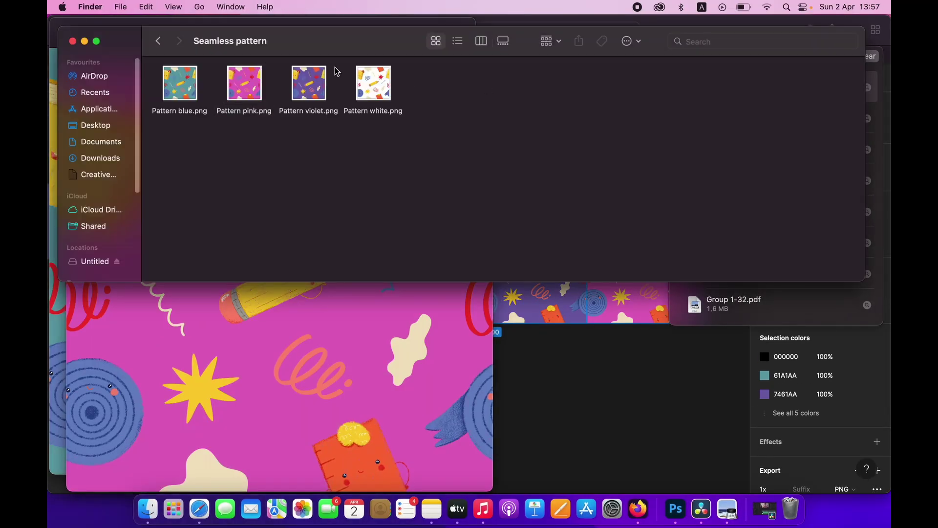
{"action": "double_click", "coordinate": [312, 81]}
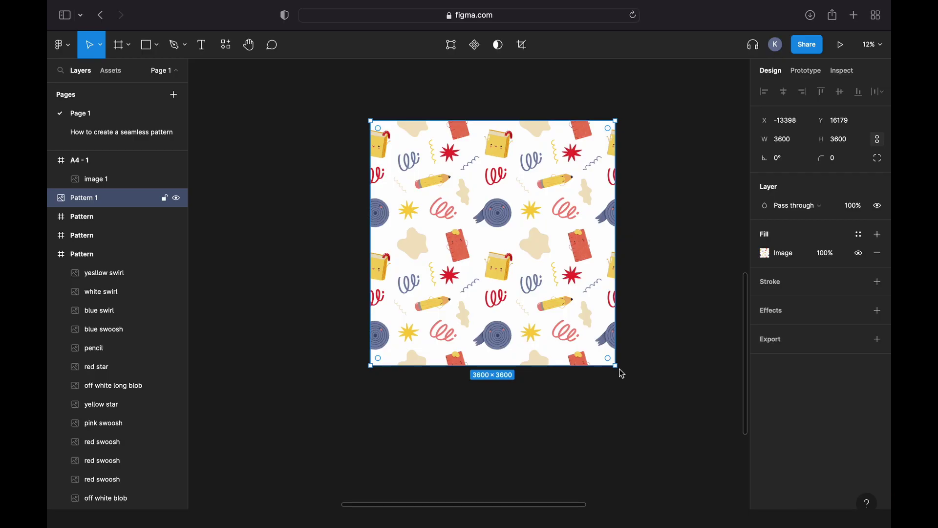
Enlarge the tiled Pattern 1 image to about 11638 × 6956 so the pattern repeats over a larger area.
{"action": "left_click_drag", "start_coordinate": [641, 389], "coordinate": [658, 453]}
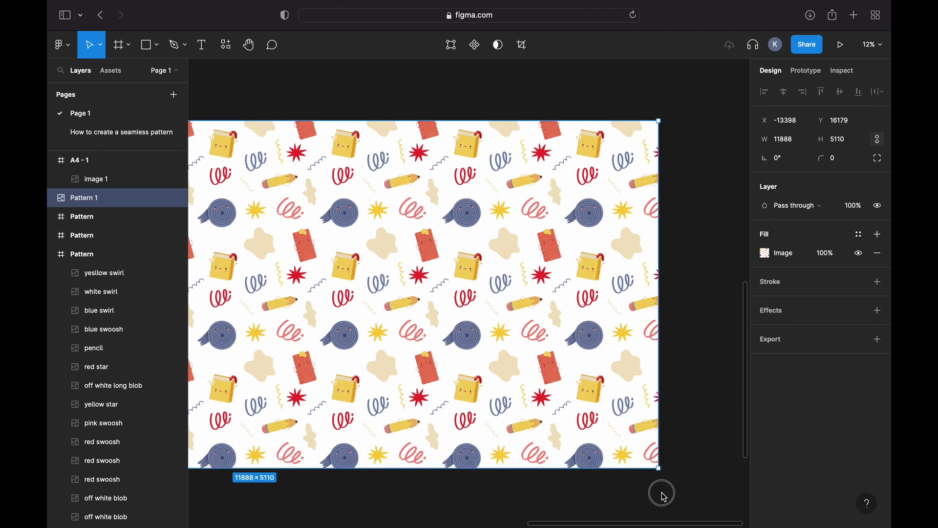
{"action": "left_click_drag", "start_coordinate": [665, 496], "coordinate": [646, 280]}
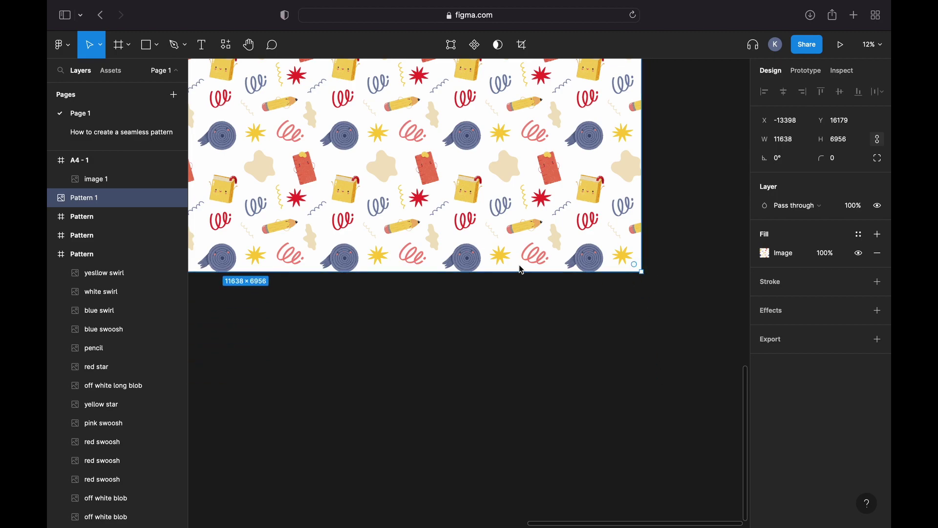